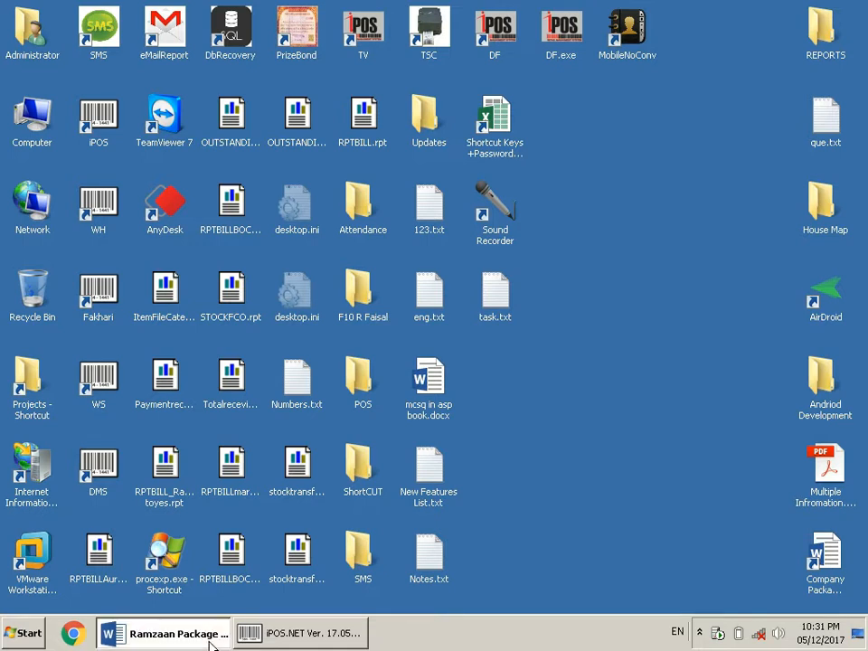
Review the package contents in the Ramzaan Package Deal Word document and open the item file in iPOS.NET.
left_click(210, 635)
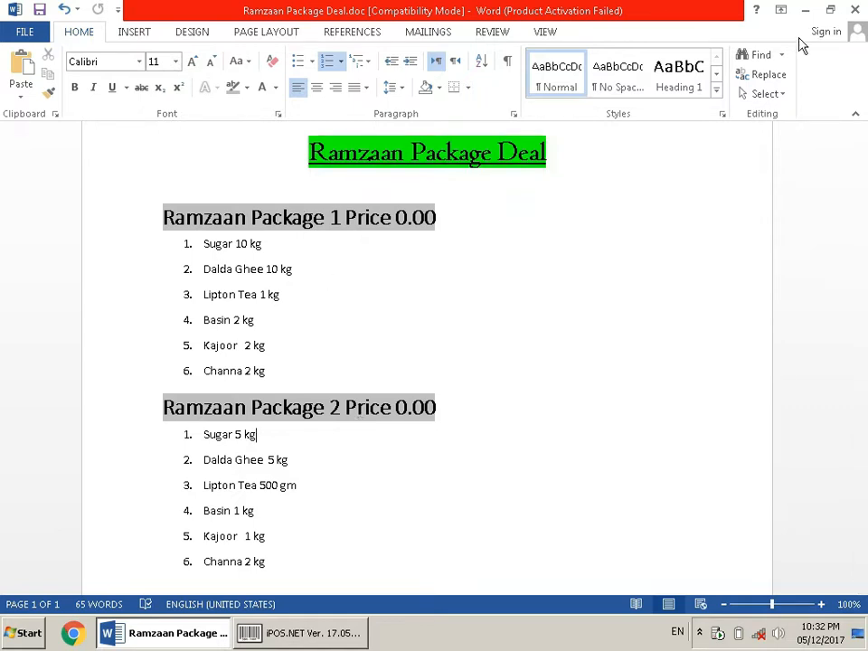
left_click(807, 10)
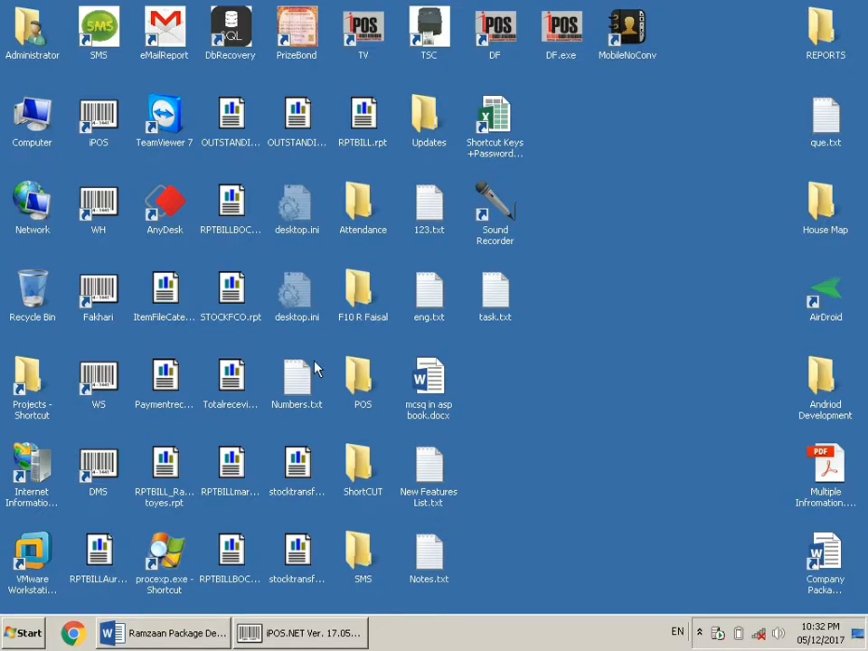
left_click(298, 633)
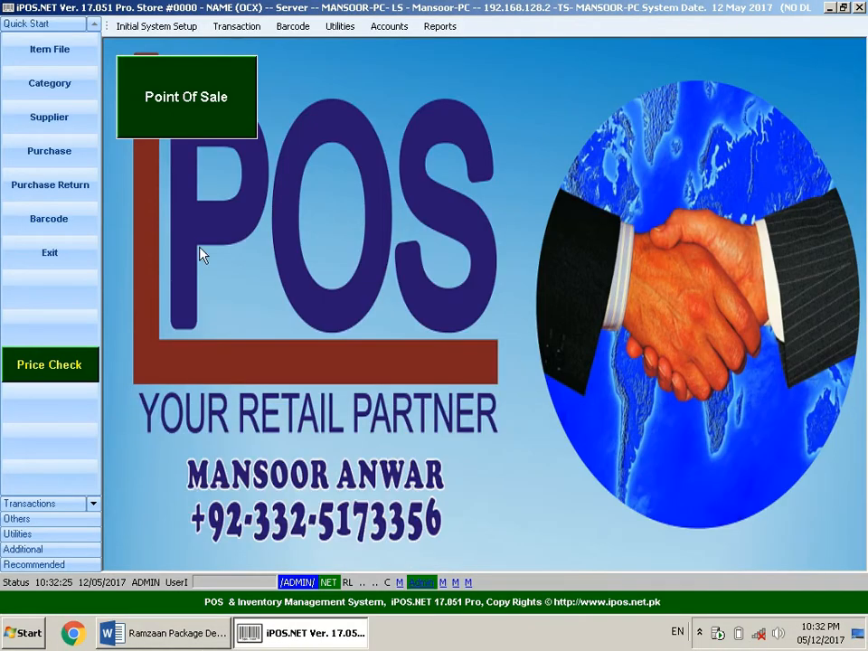
left_click(47, 53)
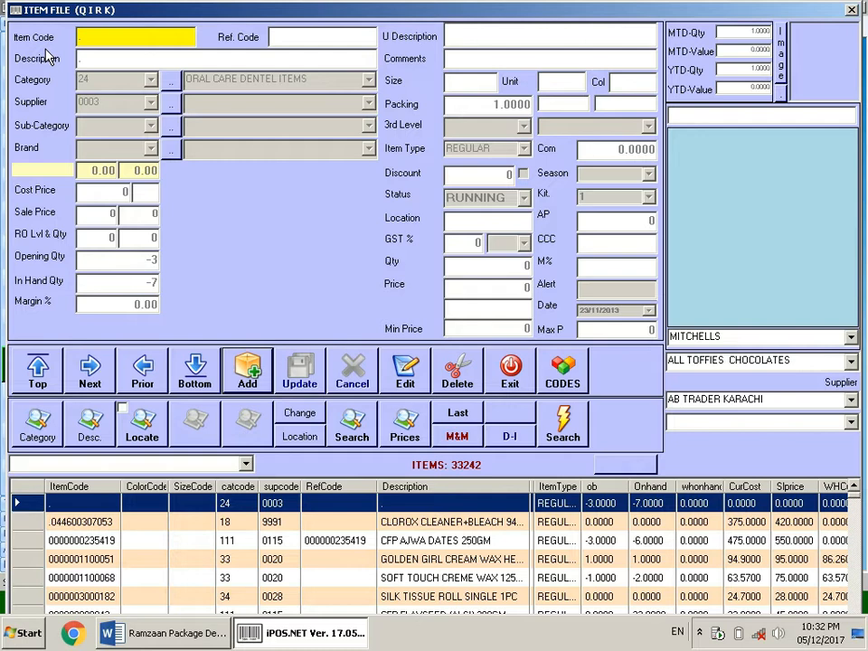
Start a new item with item code 0301 and the description RAMZAN PACKAGE 1.
left_click(248, 370)
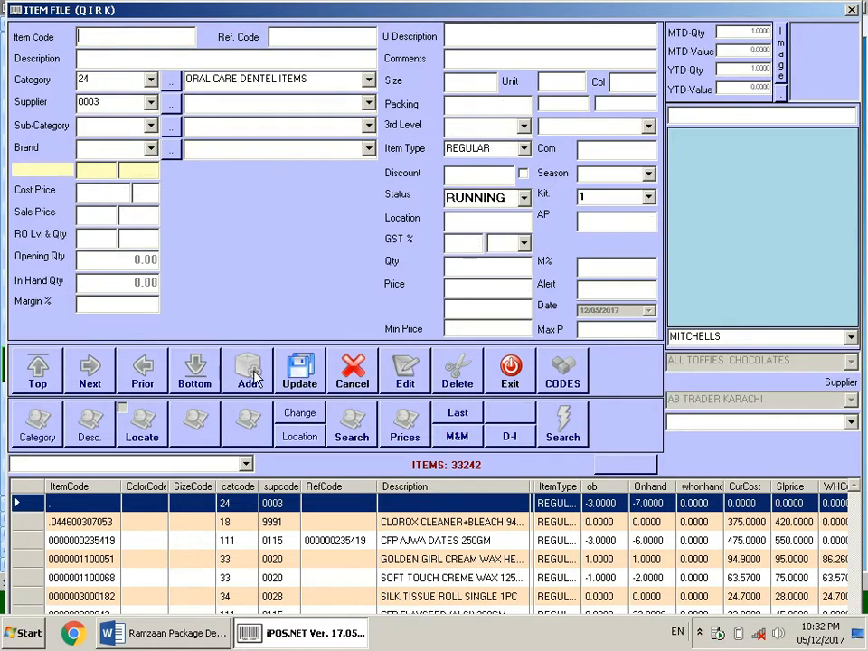
type("0301")
key("Return")
type("RA-")
key("BackSpace")
type("MZAN PAC")
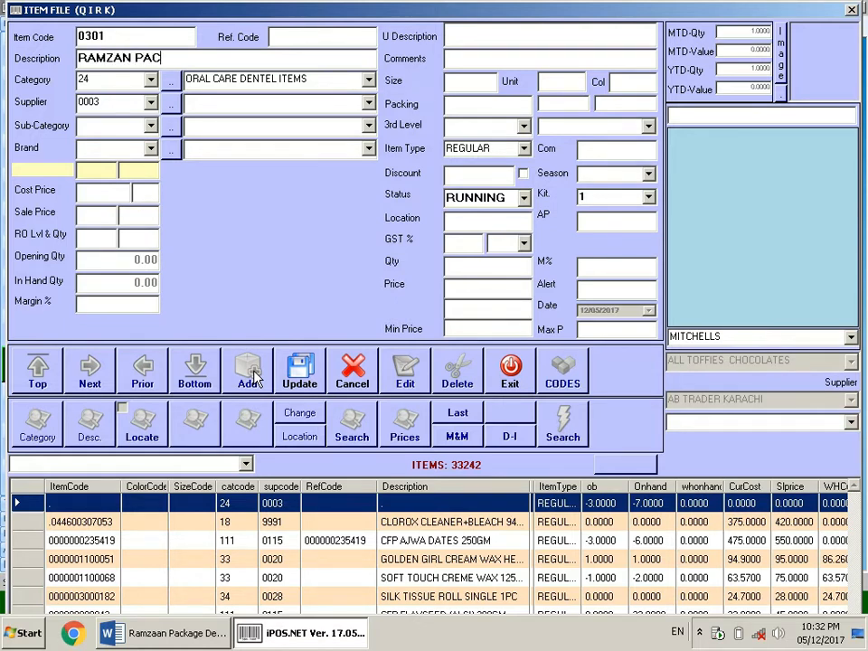
type("KAGE 1")
Clear the preset category and supplier codes from the new item.
double_click(114, 83)
key("BackSpace")
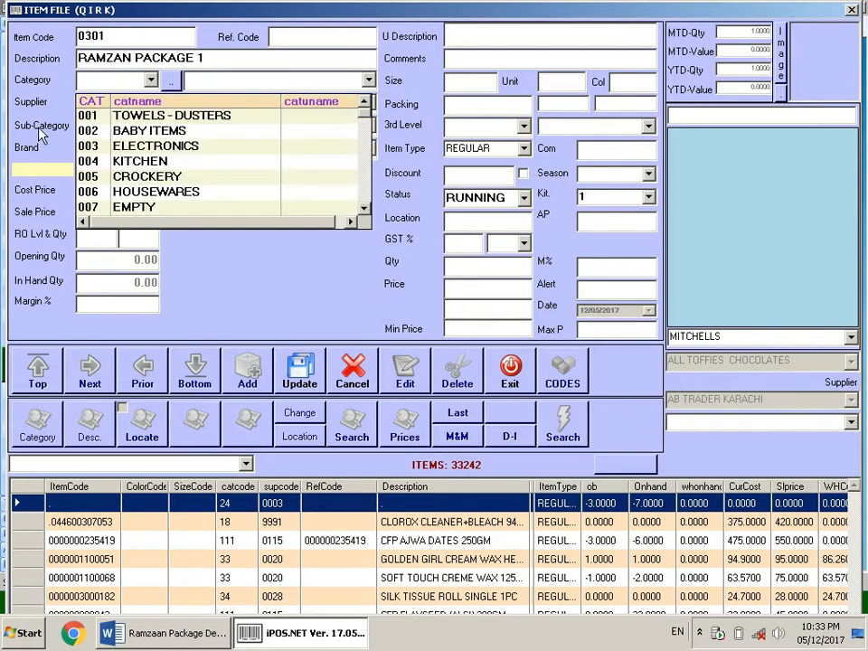
left_click(39, 129)
double_click(114, 101)
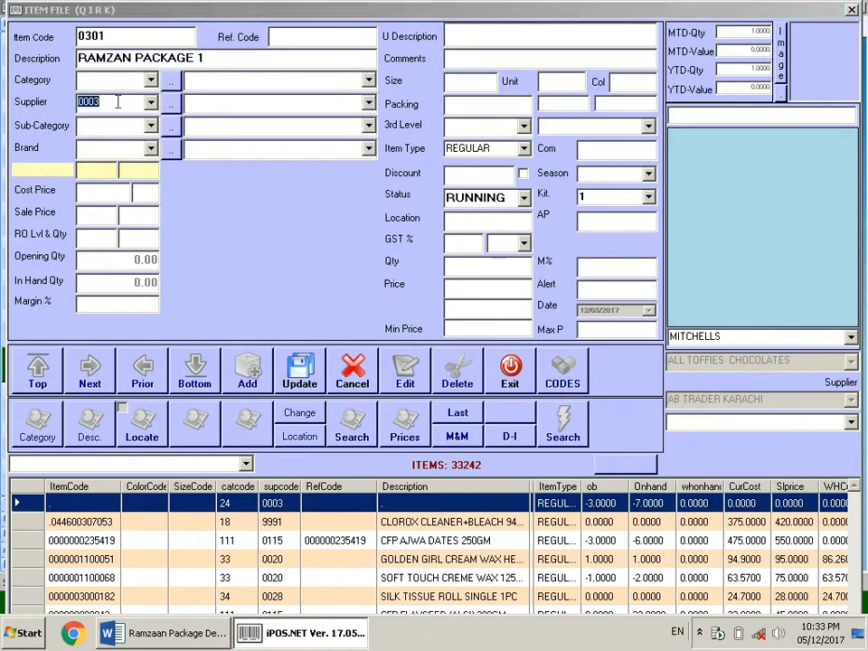
key("BackSpace")
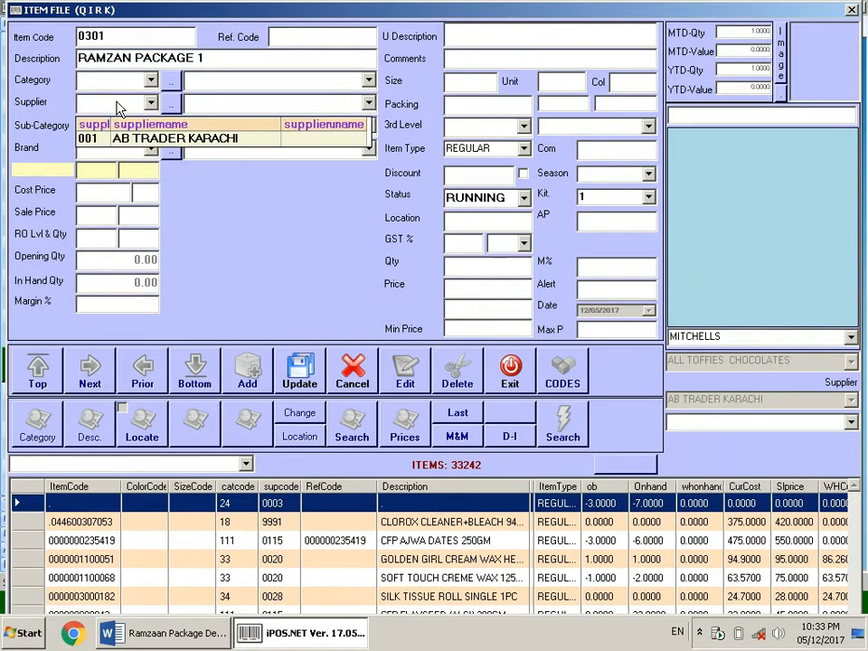
Set the item type of RAMZAN PACKAGE 1 to MAMATCH.
left_click(493, 146)
double_click(493, 151)
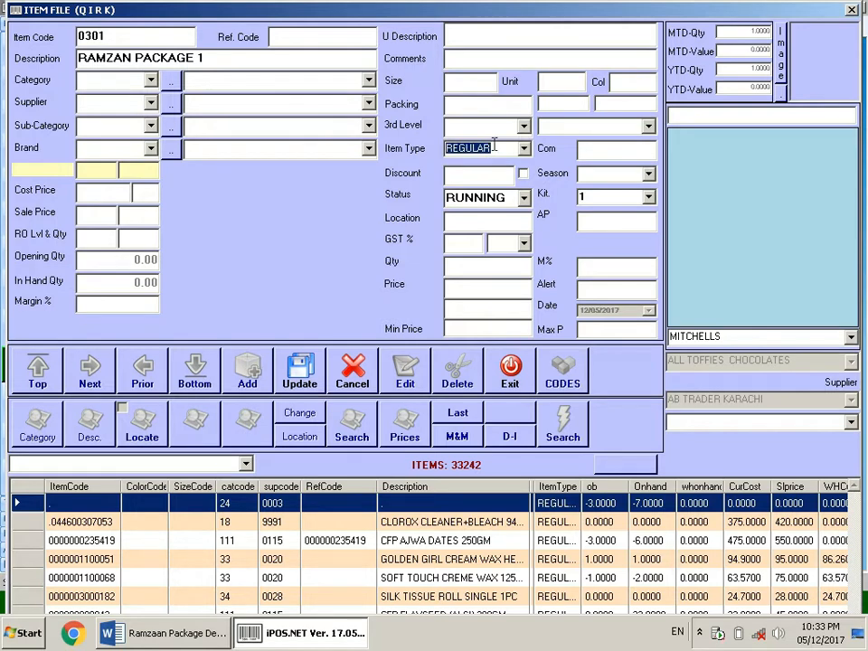
type("M")
left_click(524, 150)
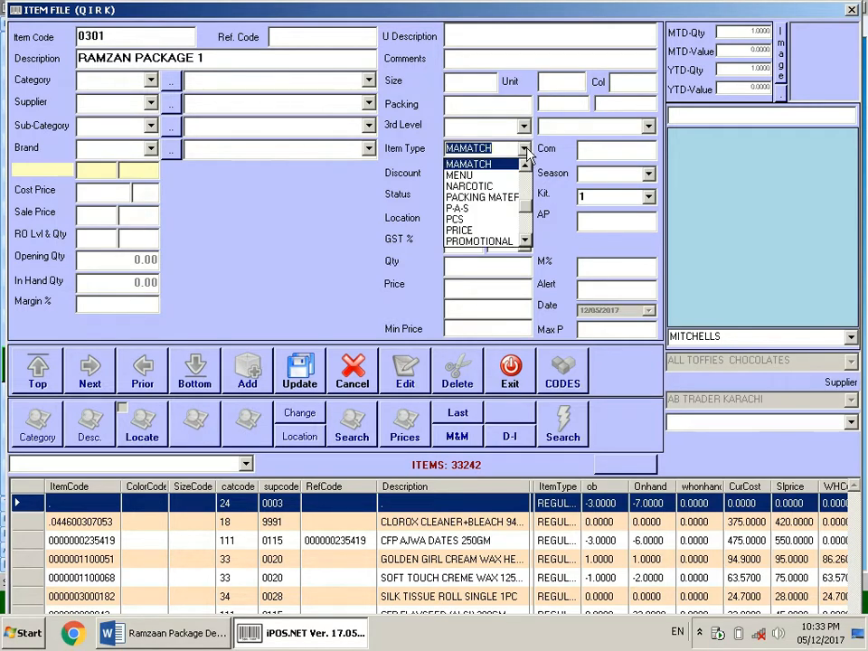
left_click(485, 168)
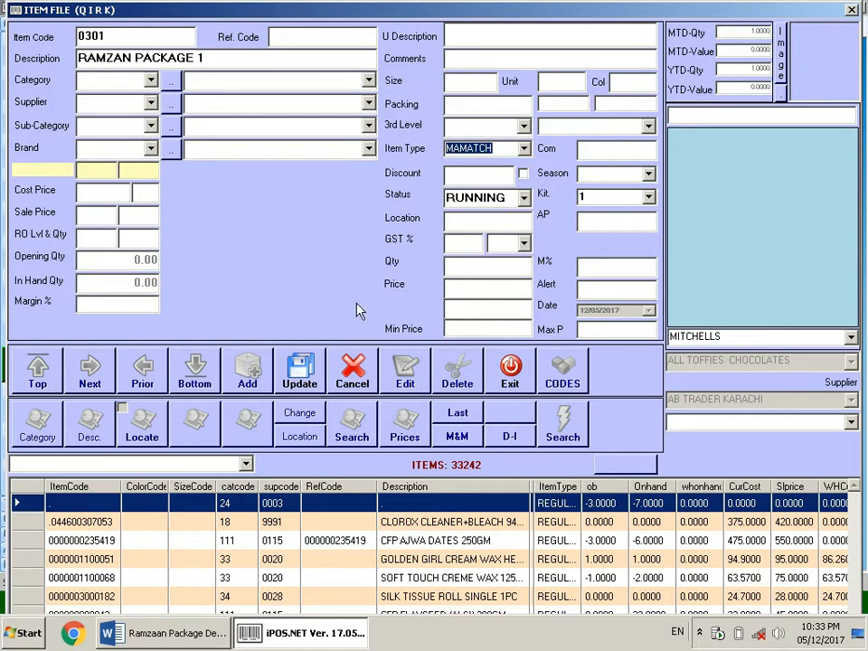
Enter a sale price of 1 and save the new package item.
left_click(101, 218)
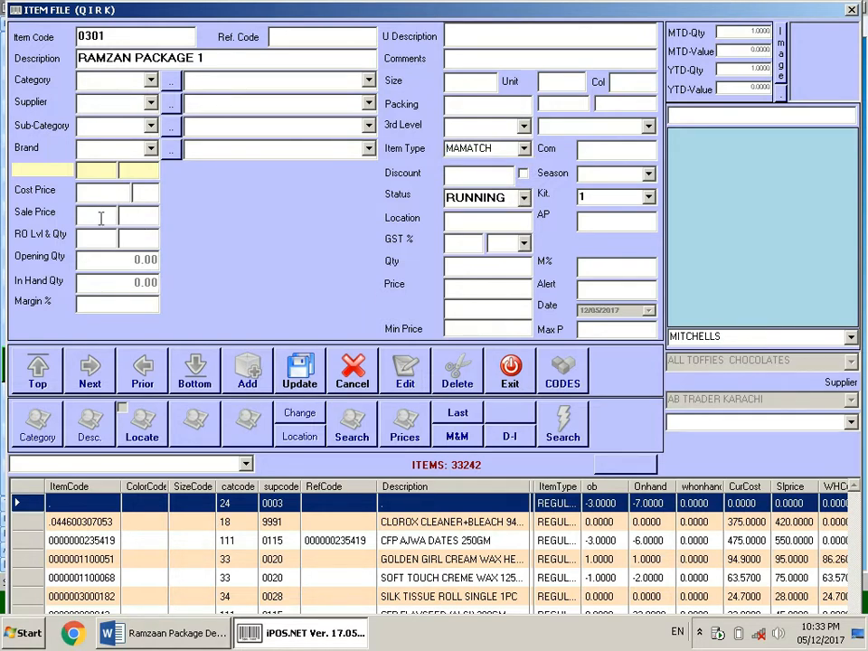
type("1")
left_click(303, 377)
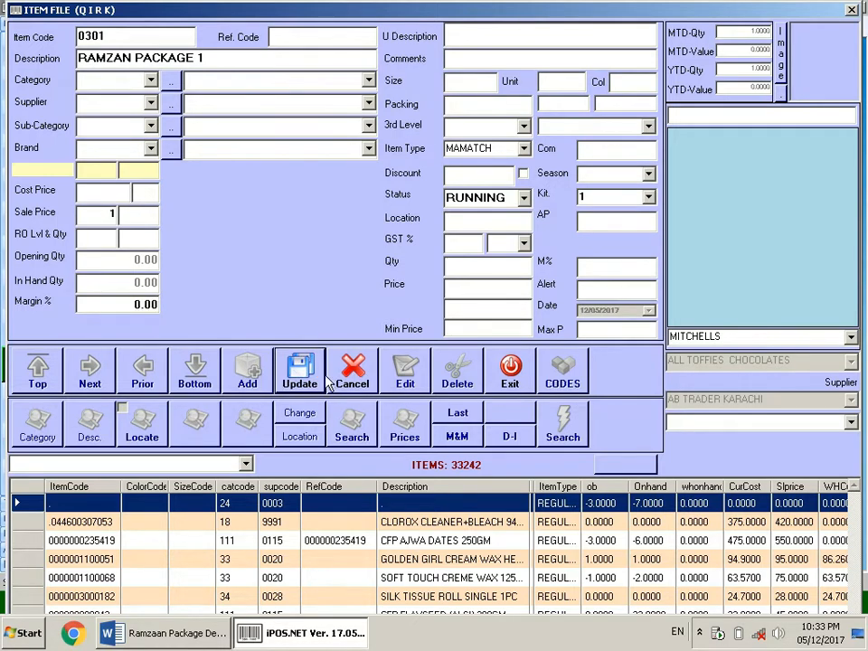
left_click(470, 359)
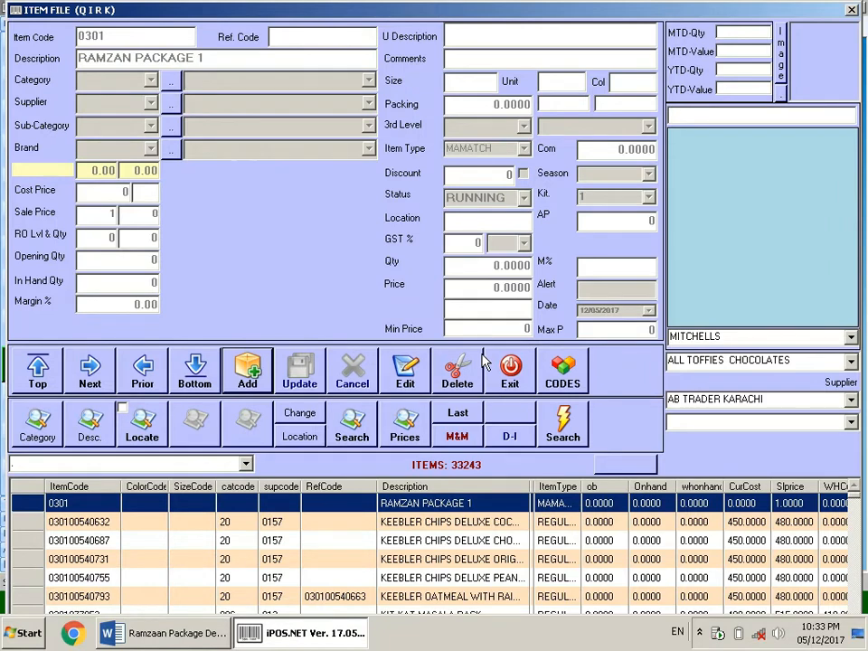
Check the package list in Word, then start a Mix And Match component in iPOS.NET, searching sugar and choosing SHAKARGANJ SUGAR 5KG.
left_click(172, 633)
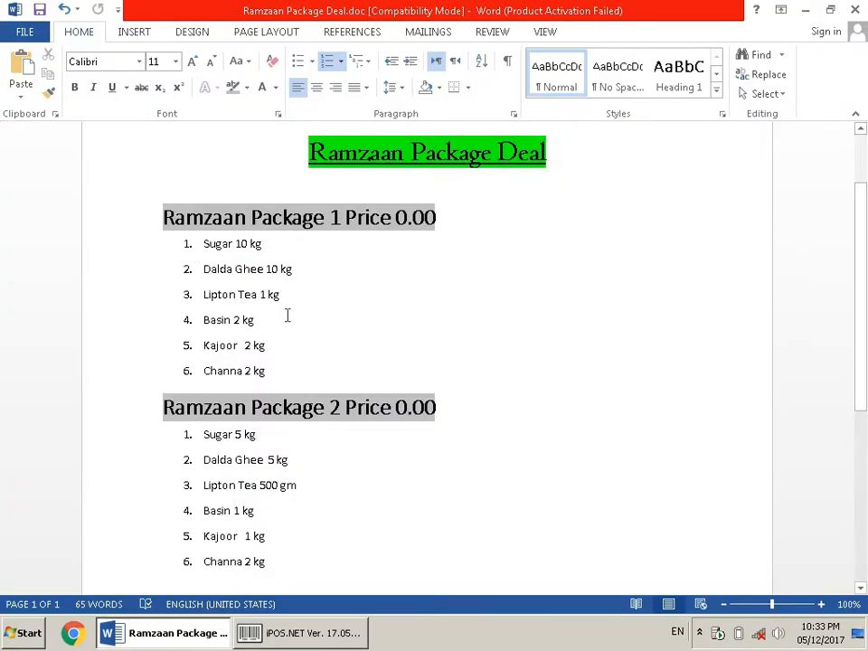
left_click(321, 637)
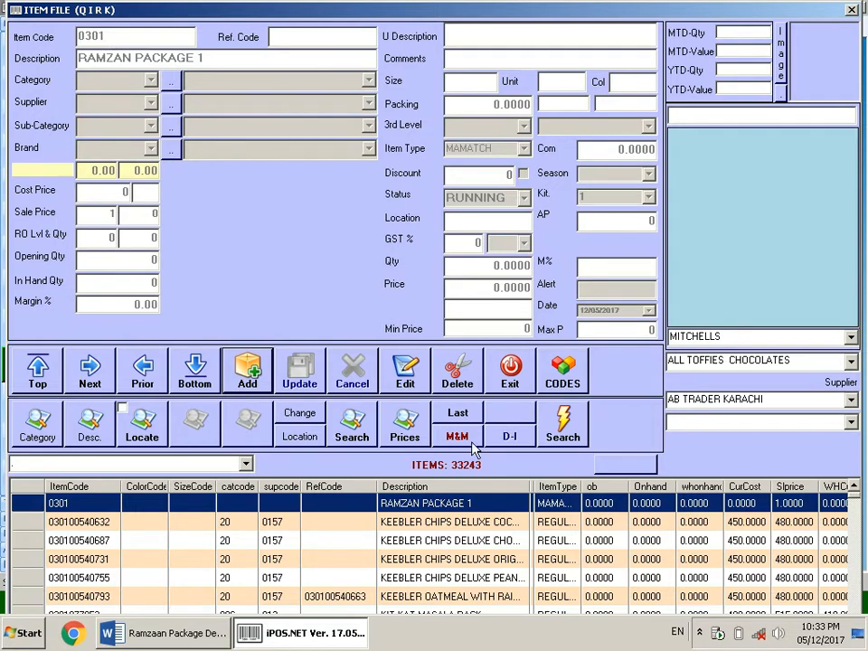
left_click(459, 438)
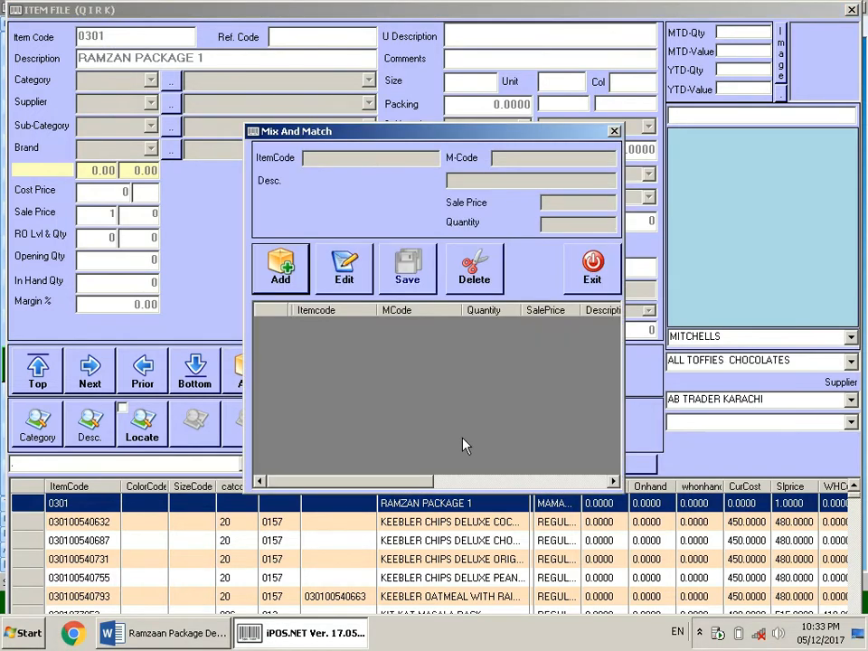
left_click(297, 283)
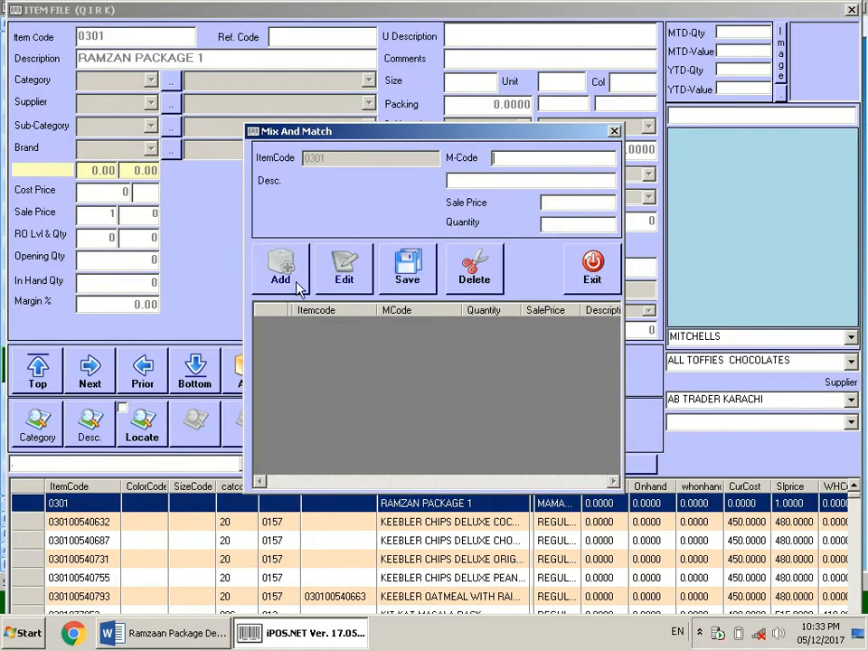
type("/sugar")
key("Return")
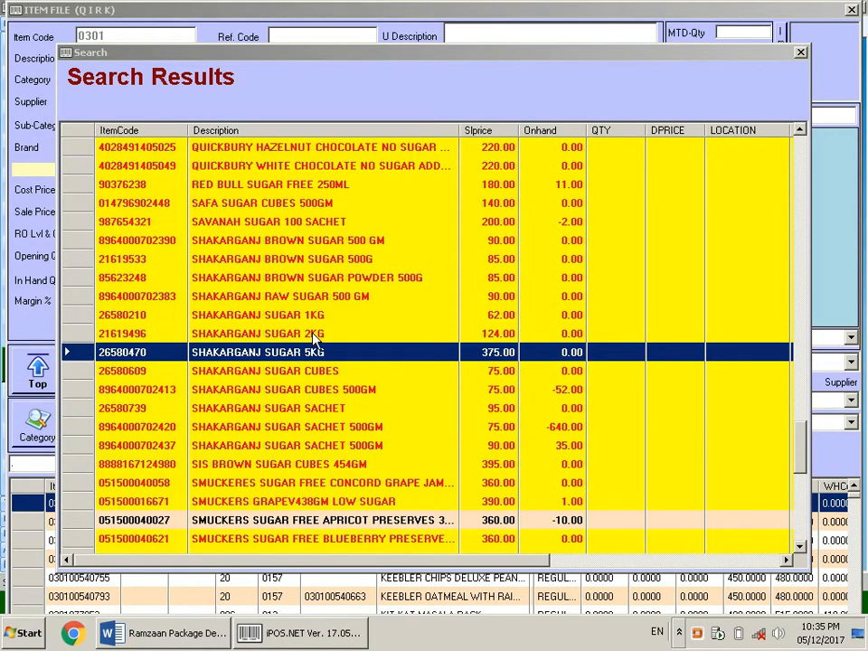
left_click(311, 351)
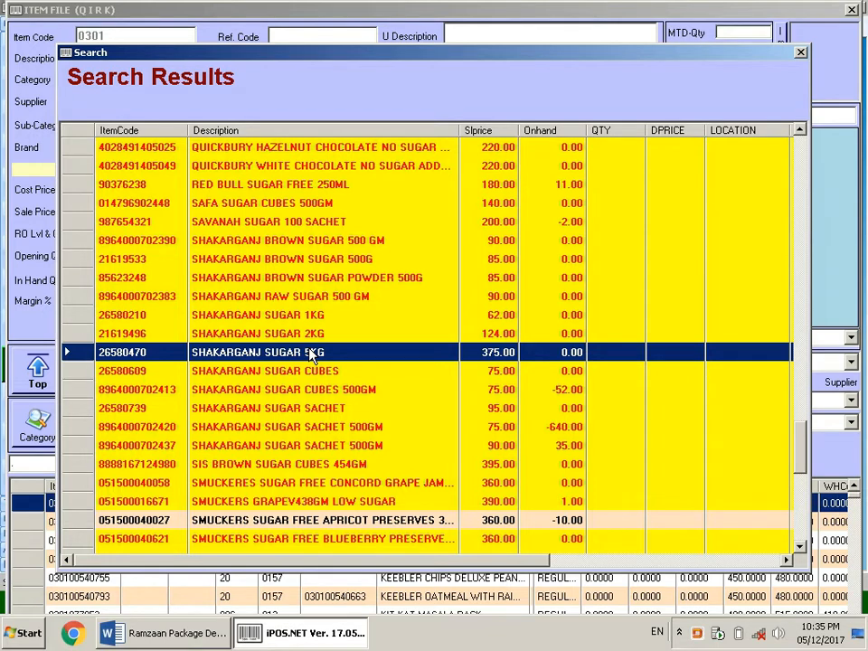
double_click(311, 352)
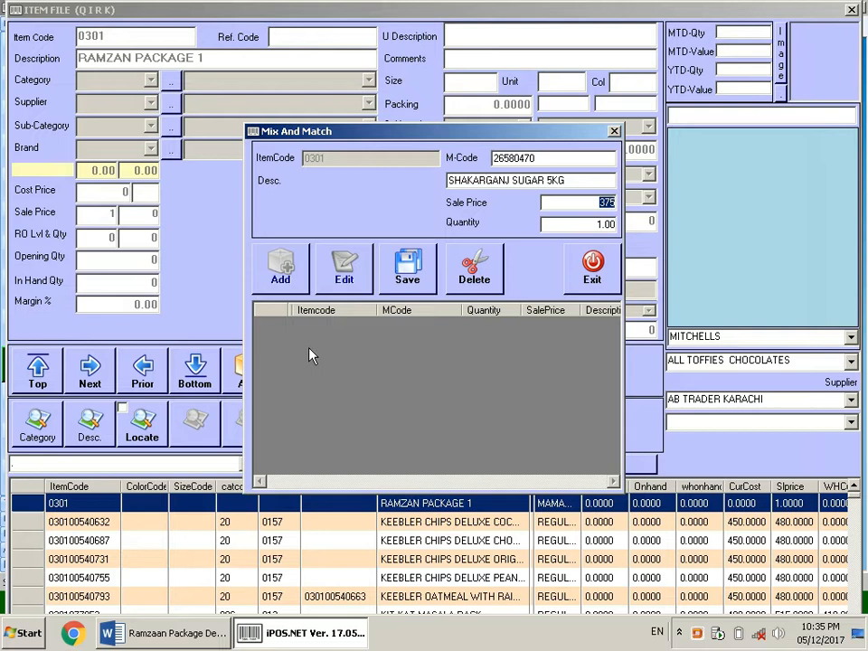
Set the sugar component's sale price to 365 and quantity to 2, and save the record.
type("365")
key("Return")
type("2")
left_click(409, 270)
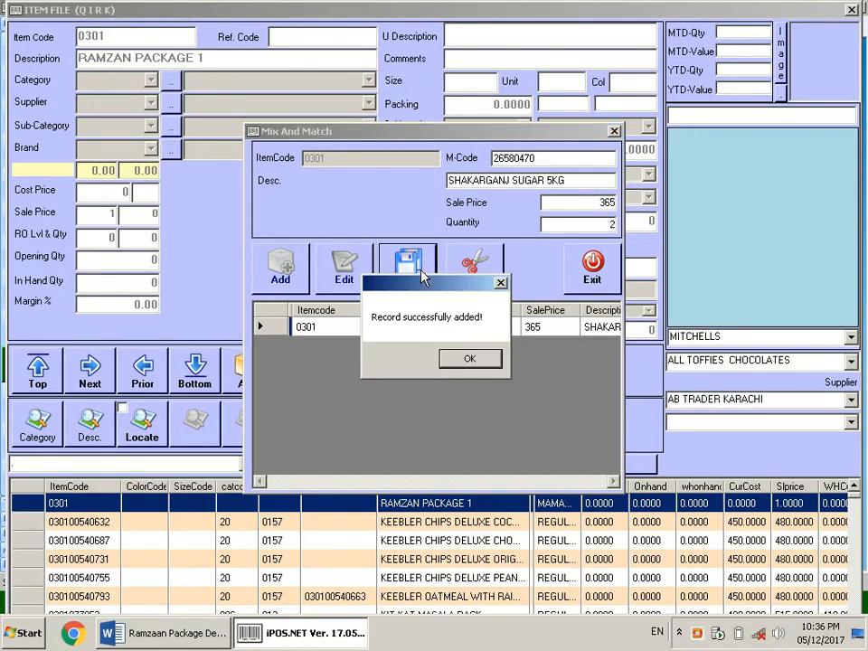
left_click(488, 360)
Start another Mix And Match component for the package and try searching for "dalda g".
left_click(195, 637)
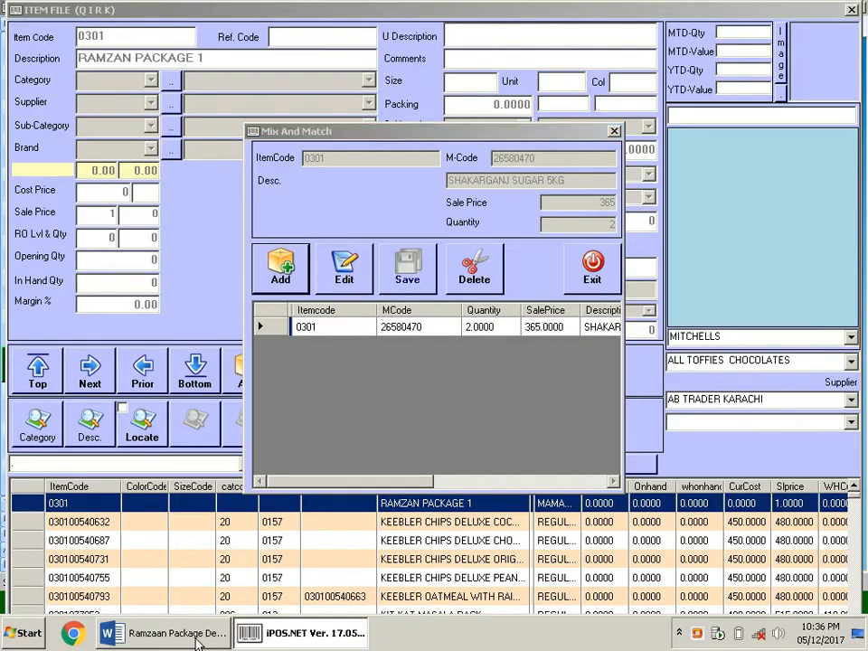
left_click(358, 628)
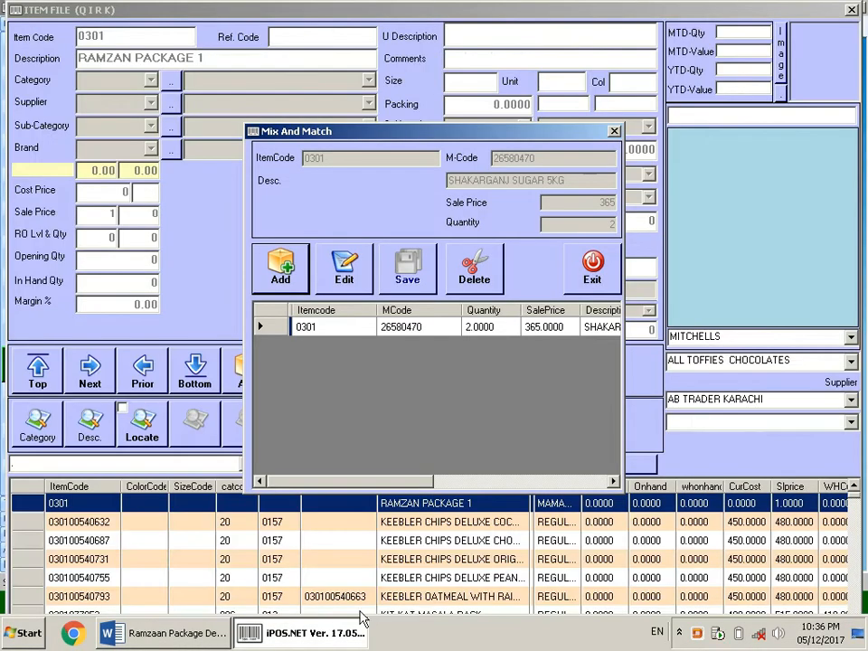
left_click(282, 277)
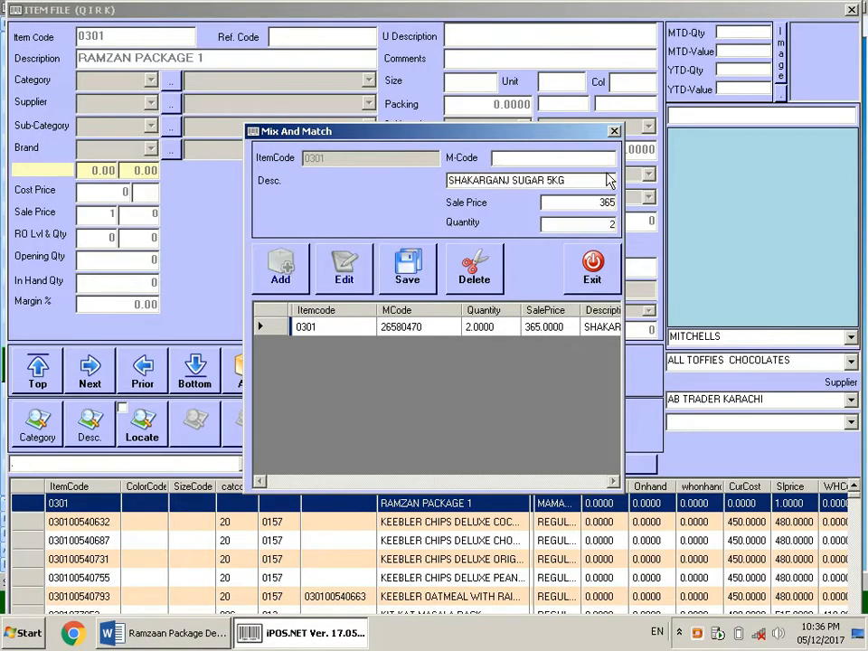
type("/dalda")
key("Return")
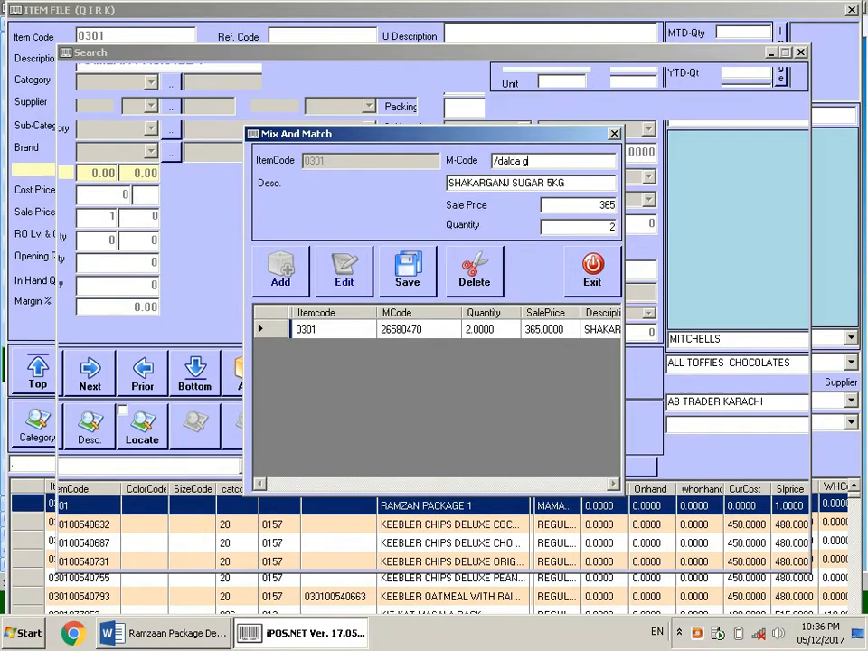
key("Escape")
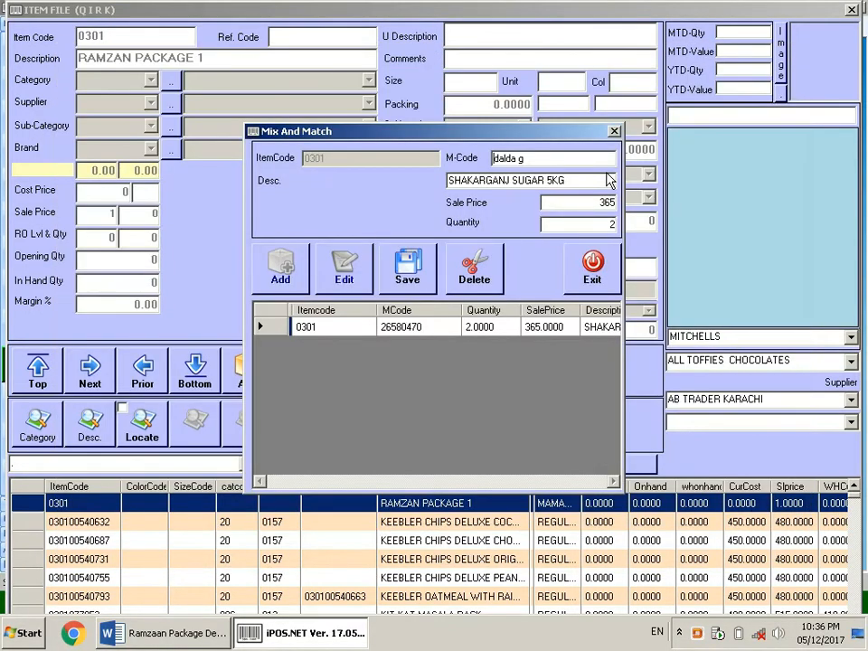
Shorten the item search to "dalda" and choose DALDA BANASPATI TIN 5KG as the component.
key("Right")
key("Right")
key("Right")
key("Right")
key("Right")
key("Right")
key("BackSpace")
key("BackSpace")
key("Home")
type("/")
key("Return")
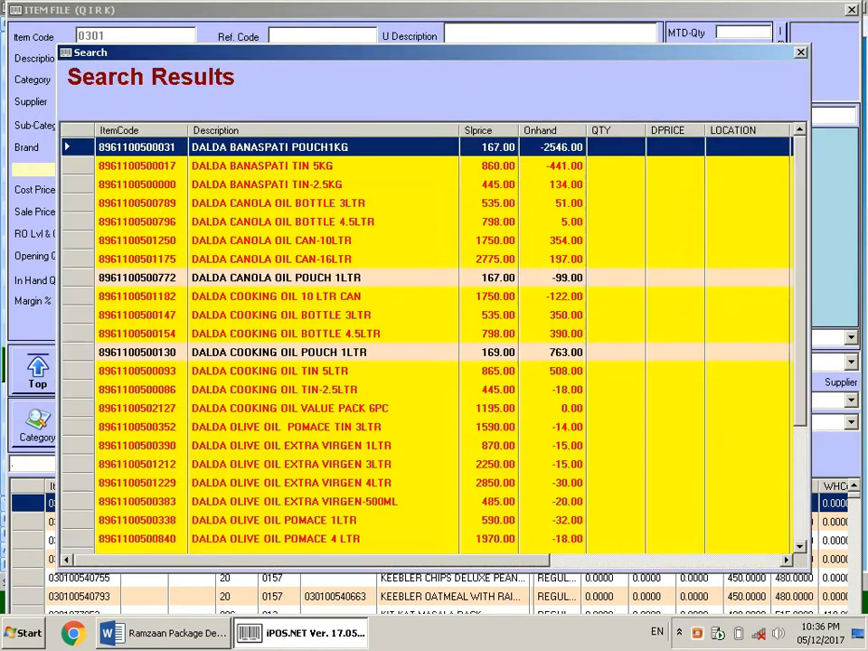
key("Down")
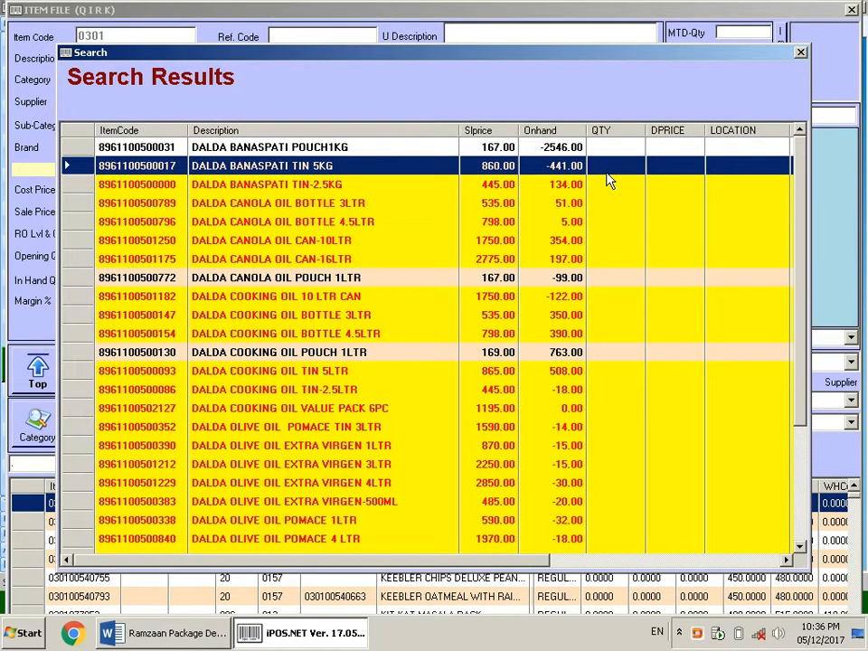
key("Return")
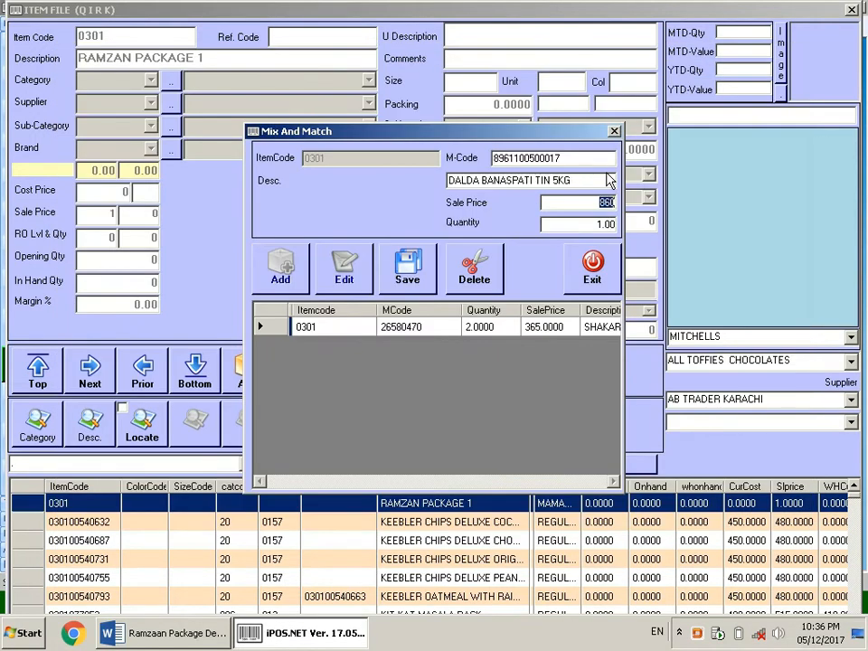
Set the Dalda component's sale price to 850 and quantity to 2, and save the record.
type("0")
key("Tab")
type("2")
left_click(407, 267)
key("Return")
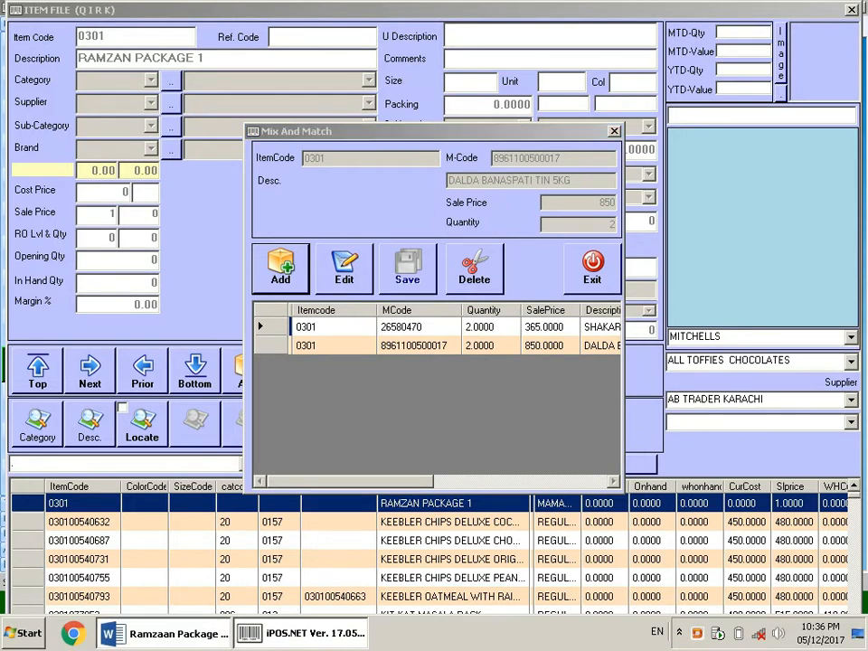
Compare the Ramzaan Package 1 list in the Word document with the components saved in iPOS.NET.
left_click(204, 632)
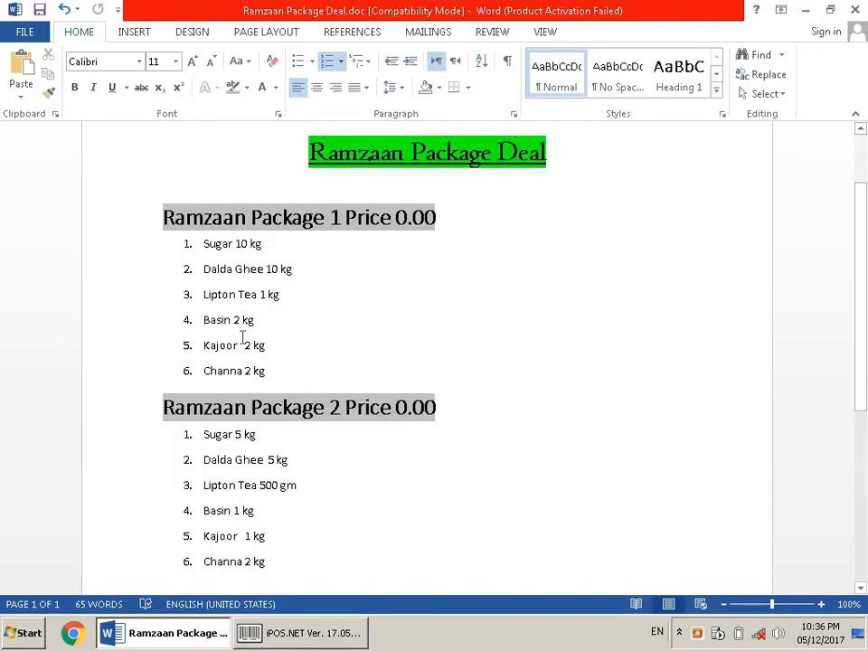
key("alt+Tab")
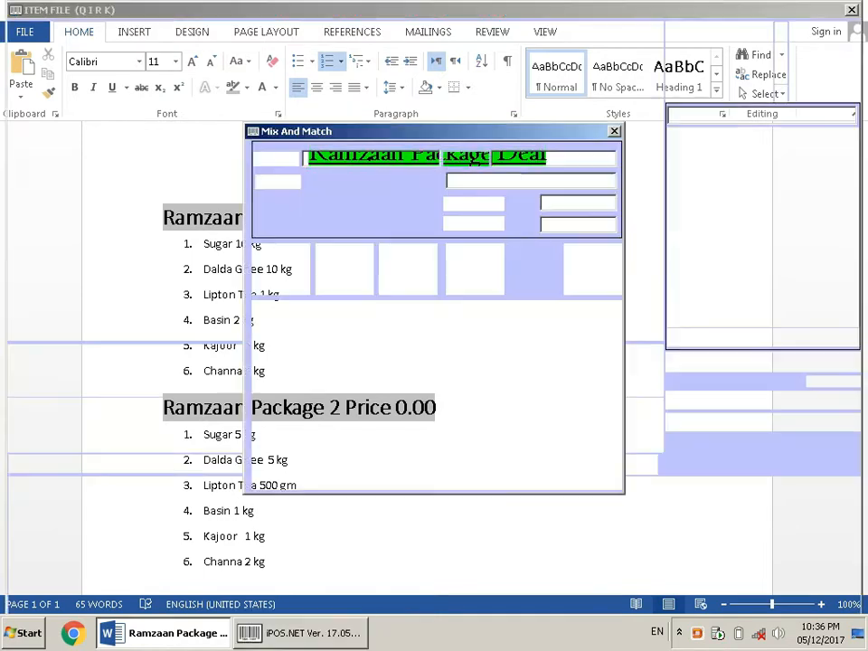
left_click(411, 349)
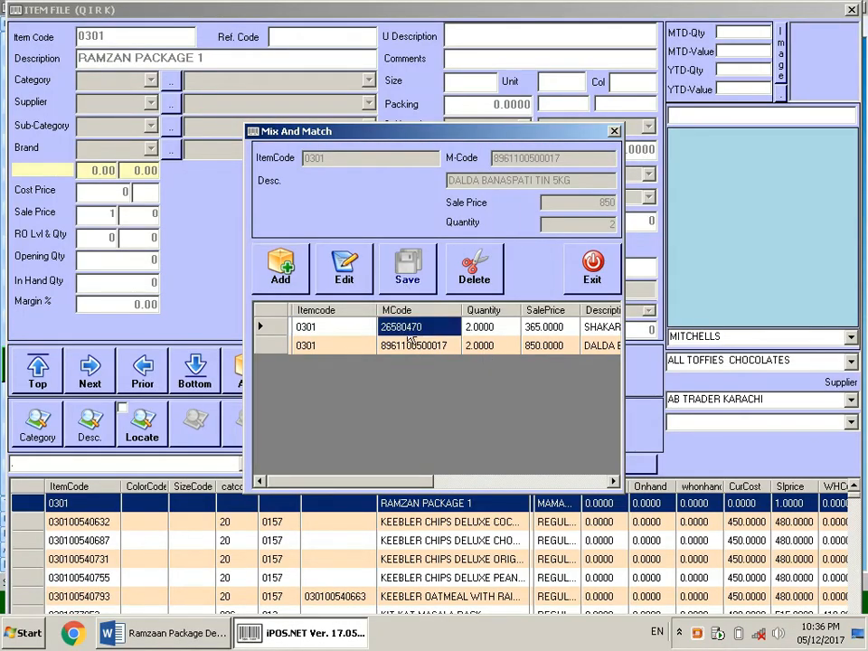
Check the two component rows saved for RAMZAN PACKAGE 1 and close its Mix And Match window.
left_click(409, 353)
left_click(405, 330)
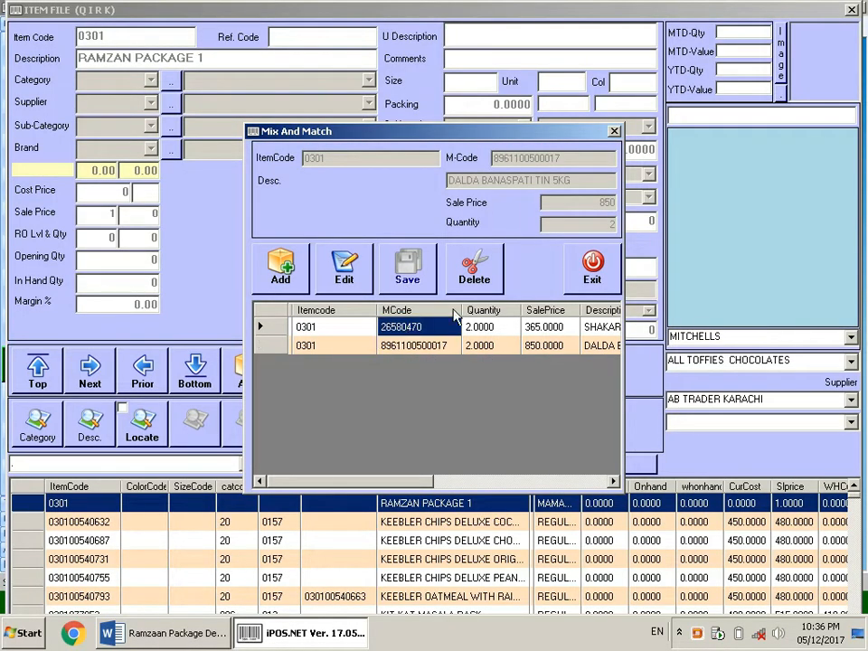
left_click(589, 280)
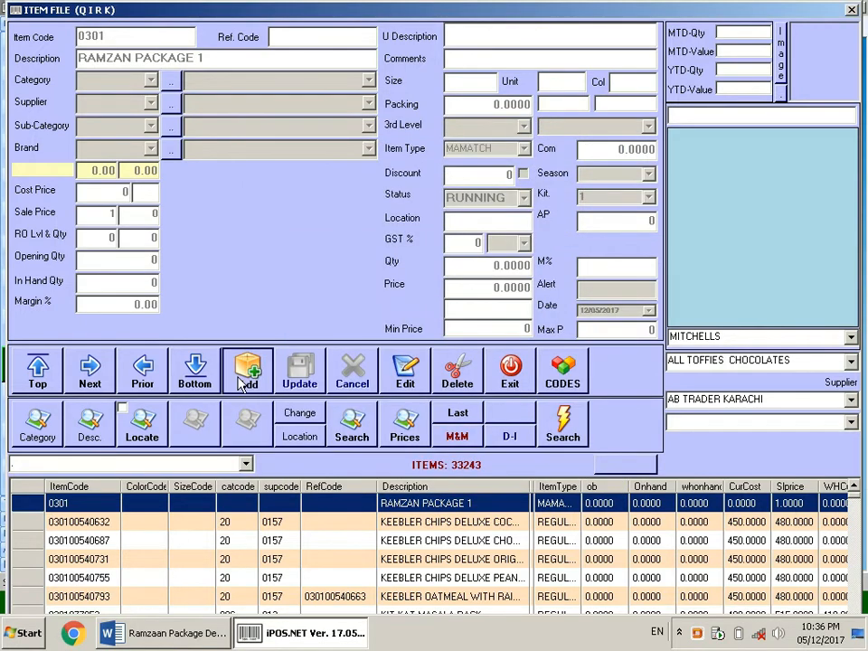
Add a new item with code 0302 and description RAMZAAN PACKAGE 2, and save the record.
left_click(244, 382)
type("0302")
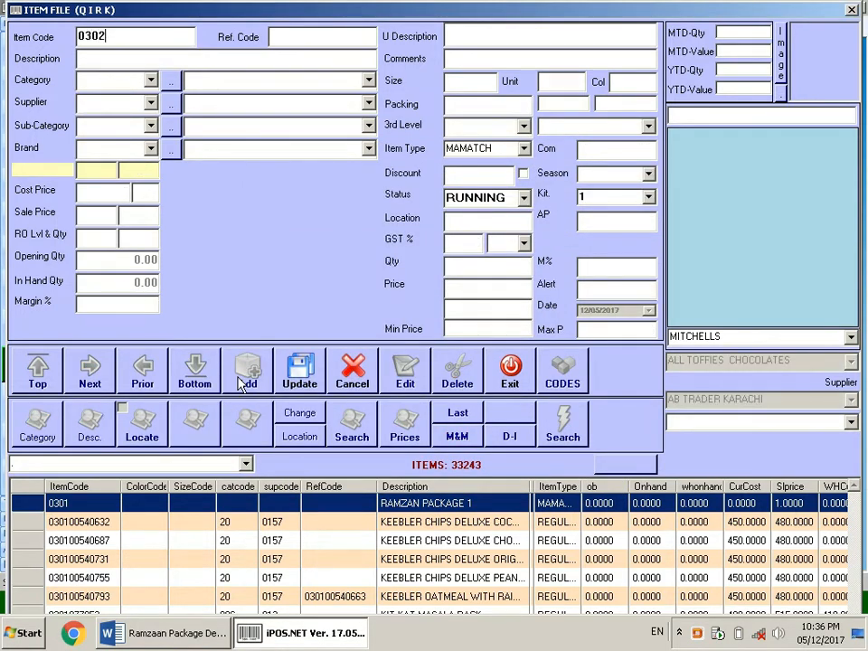
key("Return")
type("RAMZAAN PACKAGE")
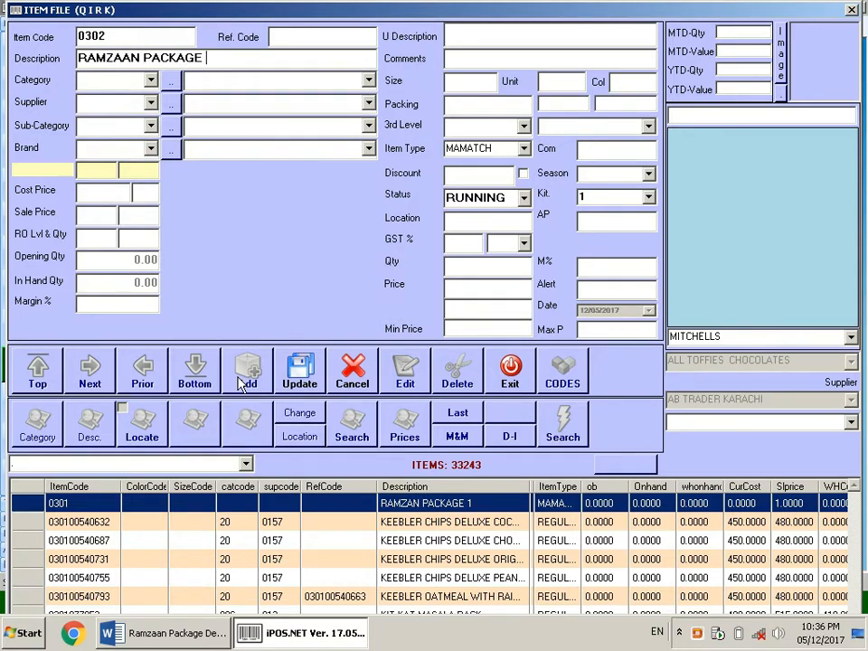
type(" 2")
left_click(301, 378)
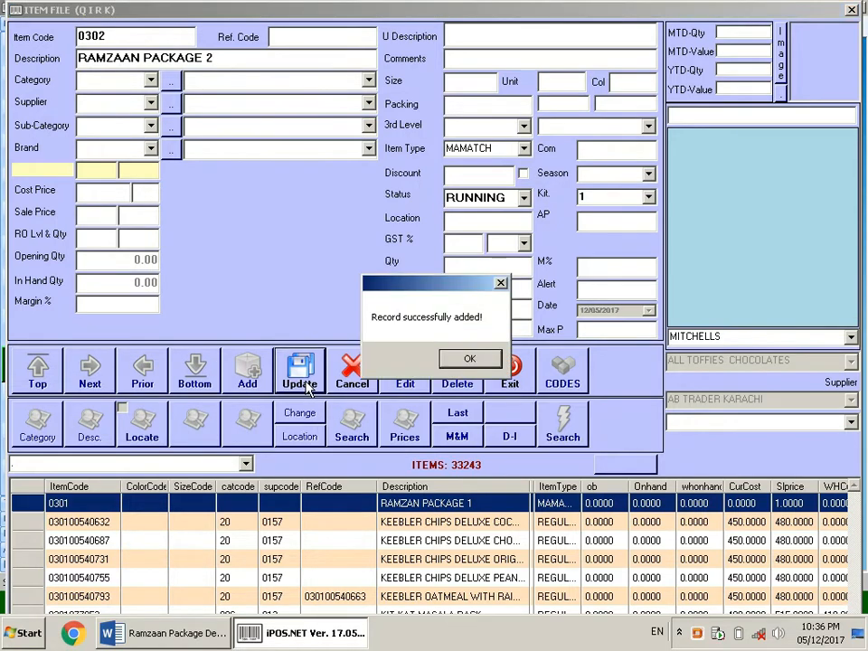
key("Return")
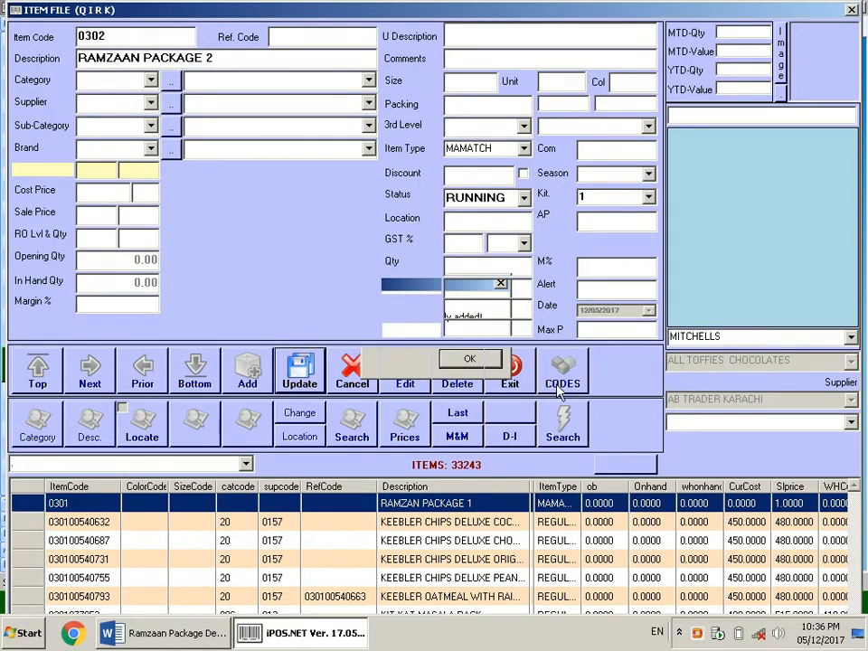
Start a Mix And Match component for RAMZAAN PACKAGE 2 and search the items for "sugar".
left_click(457, 437)
left_click(295, 288)
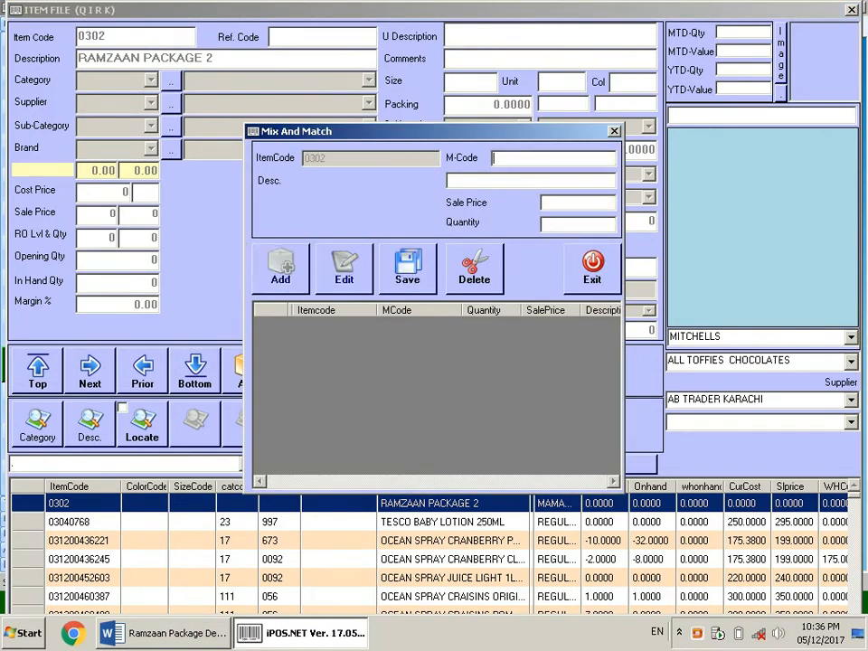
type("/sugar")
key("Return")
Find SHAKARGANJ SUGAR 5KG among the sugar items and choose it as the package component.
key("Down")
key("Down")
key("Down")
key("Down")
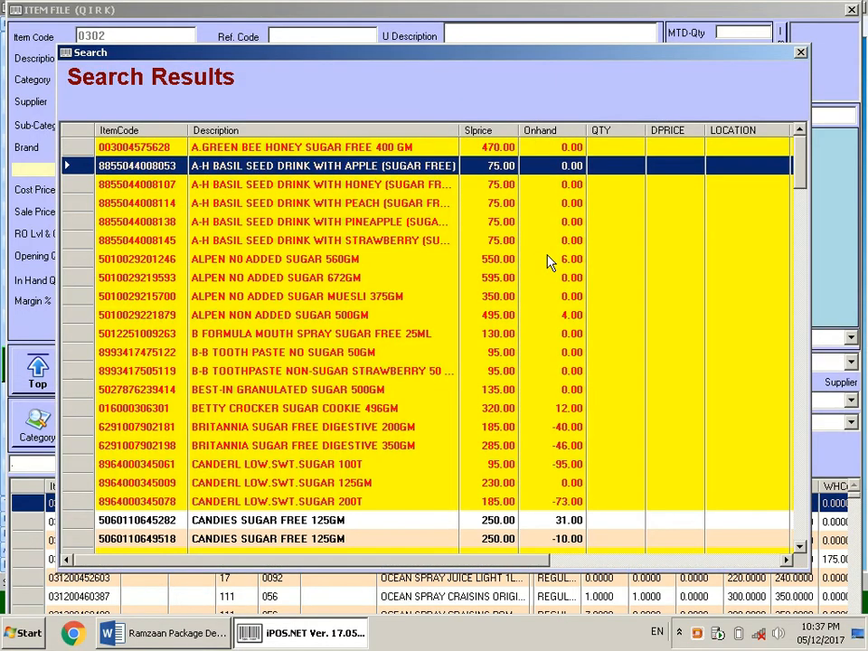
key("Down")
key("Down")
key("Down")
key("Down")
key("Down")
key("Down")
key("Down")
key("Down")
key("Down")
key("Down")
key("Down")
key("Down")
key("Down")
key("Down")
key("Down")
key("Down")
key("Down")
key("Down")
key("Down")
key("Down")
key("Down")
key("Down")
key("Down")
key("Down")
key("Down")
key("Down")
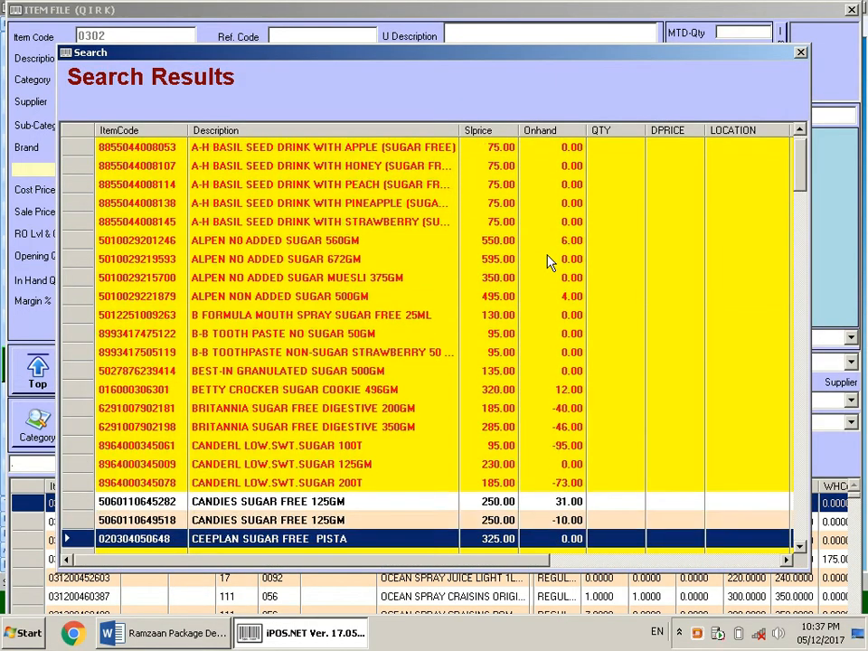
key("Down")
key("Down")
key("Down")
key("Down")
key("Down")
key("Down")
key("Down")
key("Down")
key("Down")
key("Down")
key("Down")
key("Down")
key("Down")
key("Down")
key("Down")
key("Down")
key("Down")
key("Down")
key("Down")
key("Down")
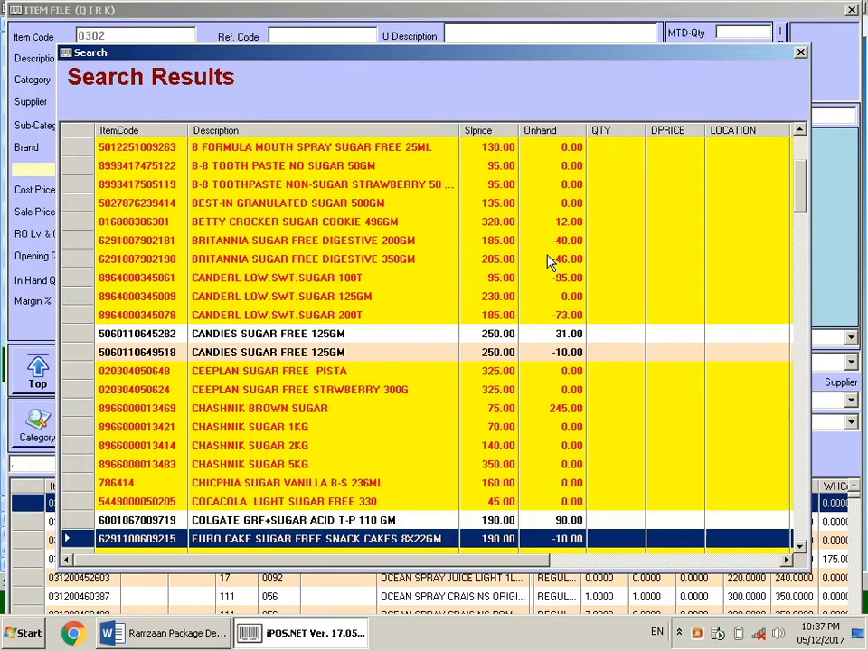
key("Down")
key("Down")
key("Down")
key("Down")
key("Down")
key("Down")
key("Down")
key("Down")
key("Down")
key("Down")
key("Down")
key("Down")
key("Down")
key("Down")
key("Down")
key("Down")
key("Down")
key("Down")
key("Down")
key("Down")
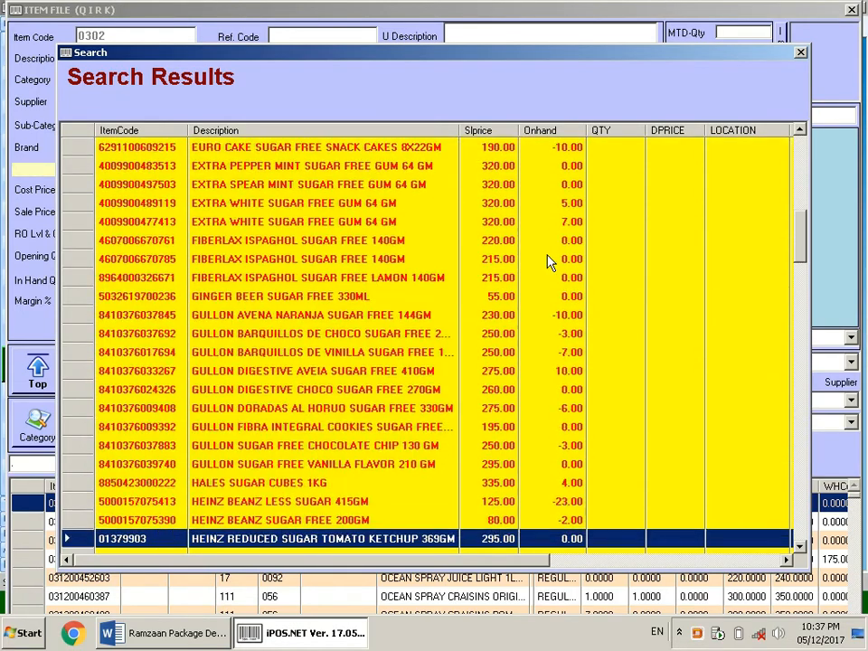
key("Down")
key("Down")
key("Down")
key("Down")
key("Down")
key("Down")
key("Down")
key("Down")
key("Down")
key("Down")
key("Down")
key("Down")
key("Down")
key("Down")
key("Down")
key("Down")
key("Down")
key("Down")
key("Down")
key("Down")
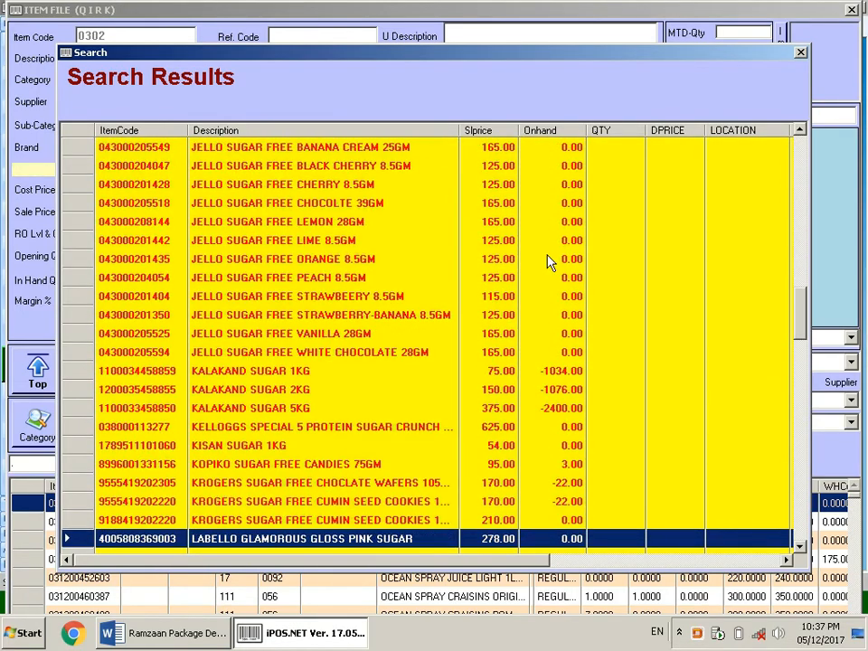
key("Down")
key("Down")
key("Down")
key("Down")
key("Down")
key("Down")
key("Down")
key("Down")
key("Down")
key("Down")
key("Down")
key("Down")
key("Down")
key("Down")
key("Down")
key("Down")
key("Down")
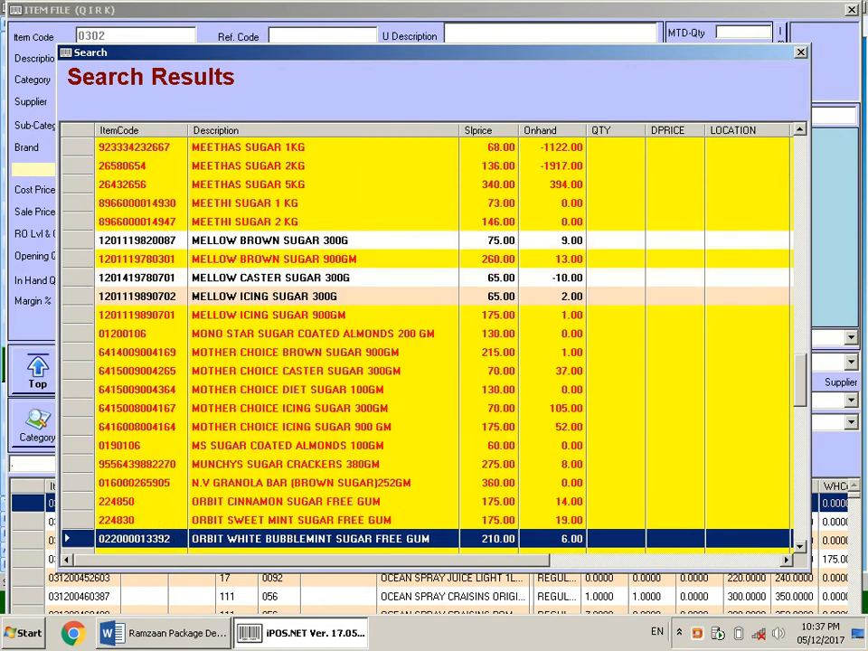
key("Down")
key("Down")
key("Down")
key("Down")
key("Down")
key("Down")
key("Down")
key("Down")
key("Down")
key("Down")
key("Down")
key("Down")
key("Down")
key("Down")
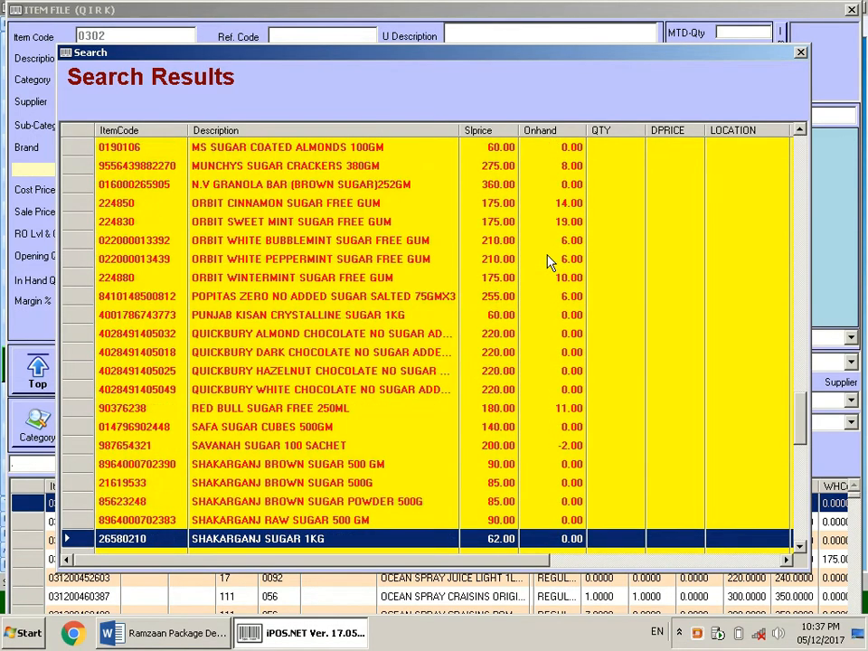
key("Up")
key("Up")
key("Up")
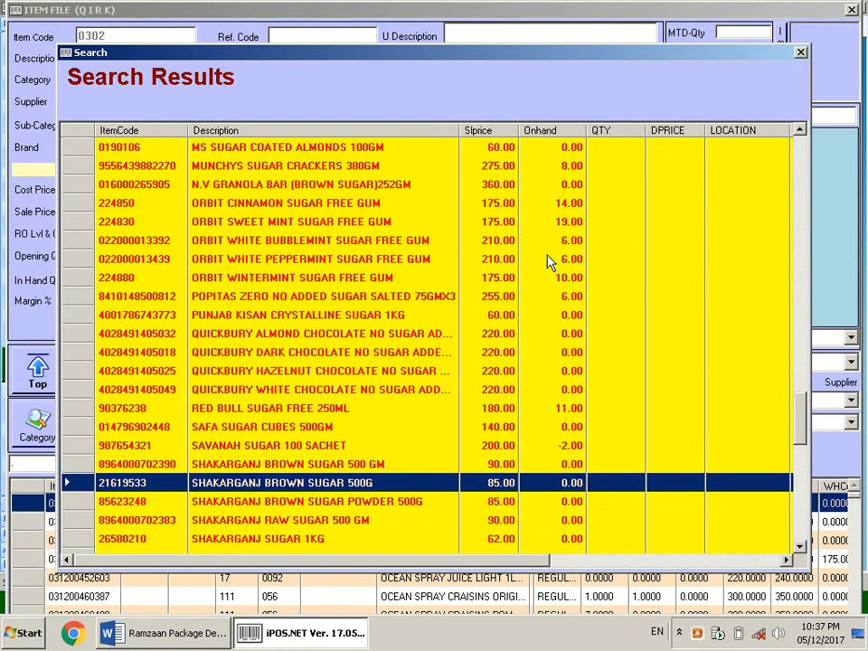
key("Down")
key("Up")
key("Up")
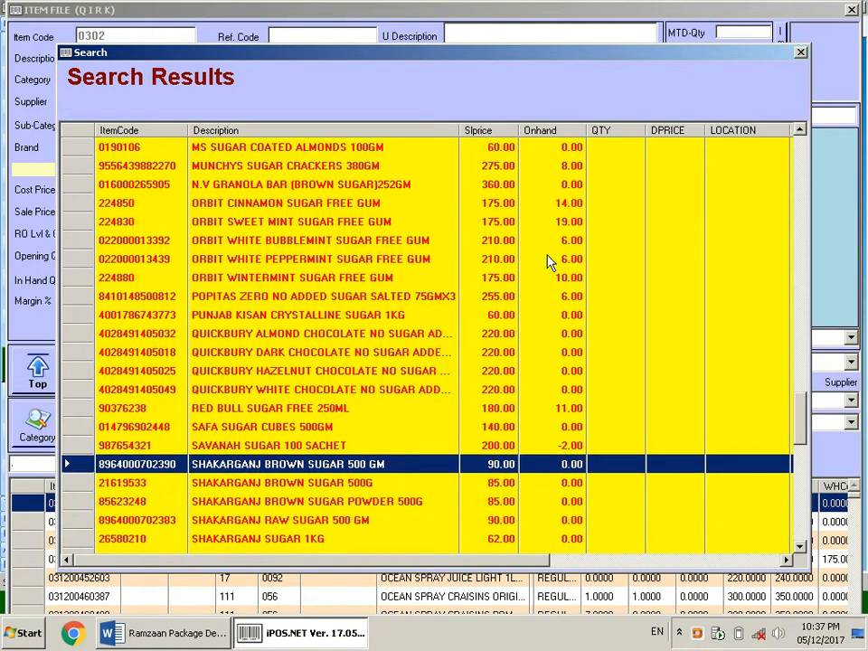
key("Down")
key("Down")
key("Down")
key("Down")
key("Down")
key("Down")
key("Down")
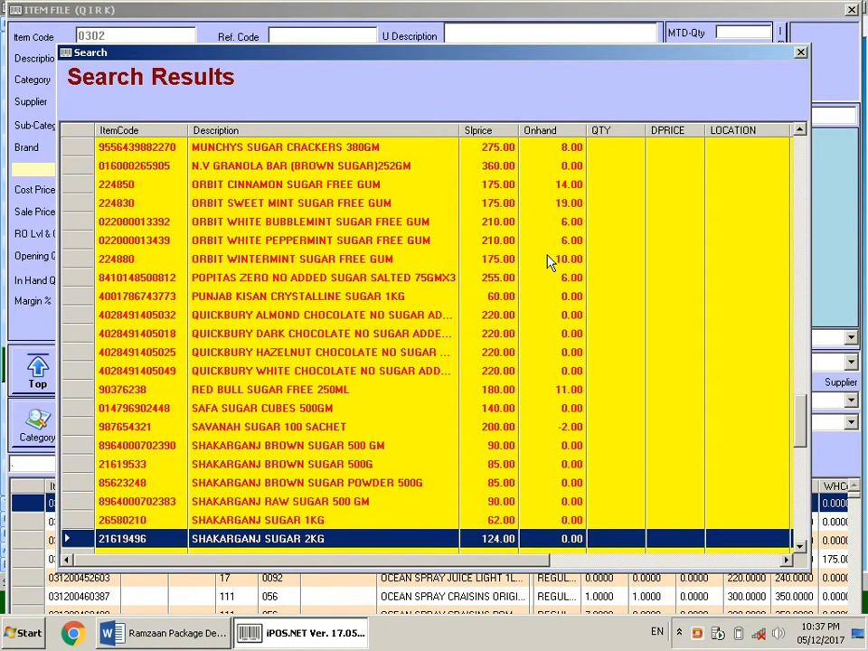
key("Up")
key("Return")
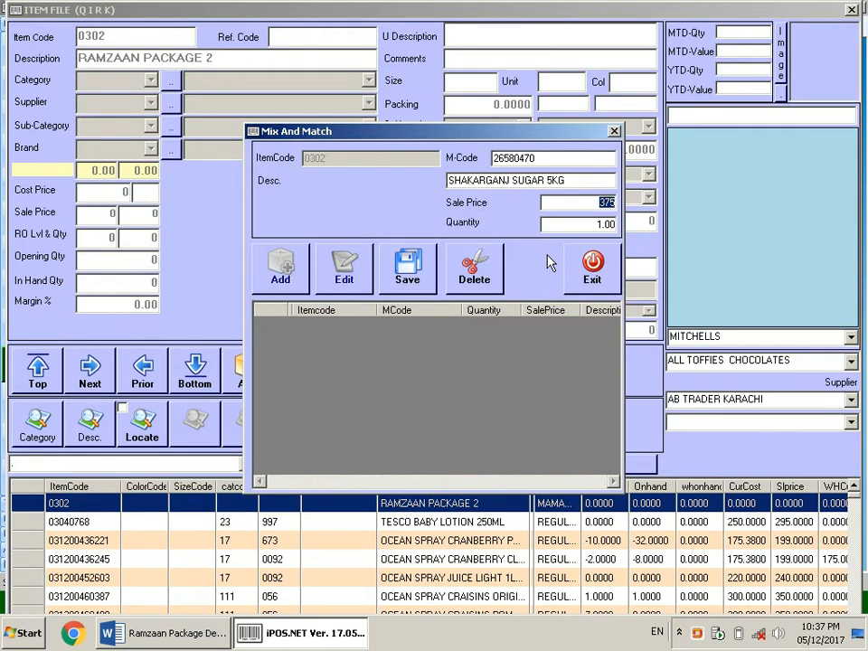
Set the Shakarganj sugar component's sale price to 370, accept quantity 1, and save the record.
type("370")
key("Return")
key("Return")
key("Return")
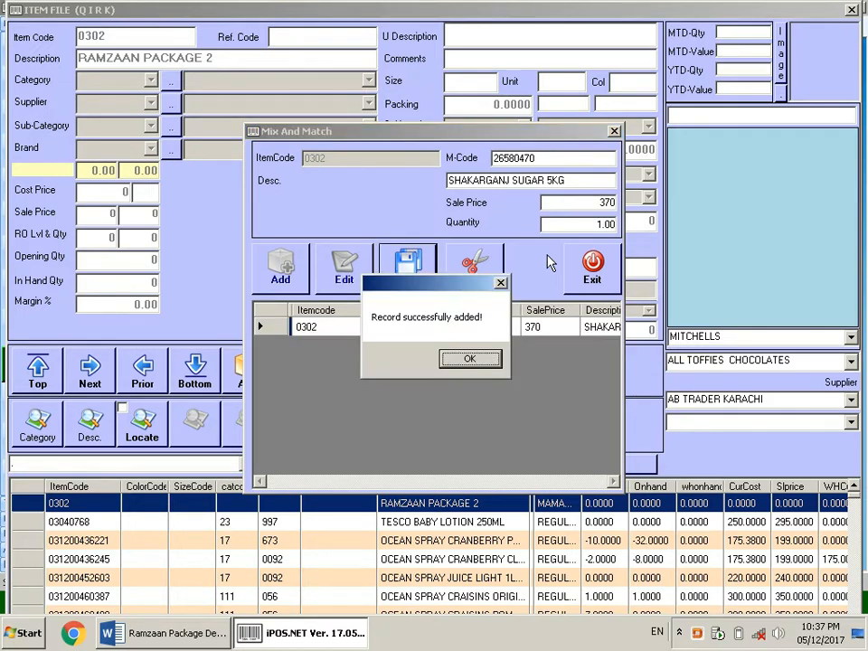
key("Return")
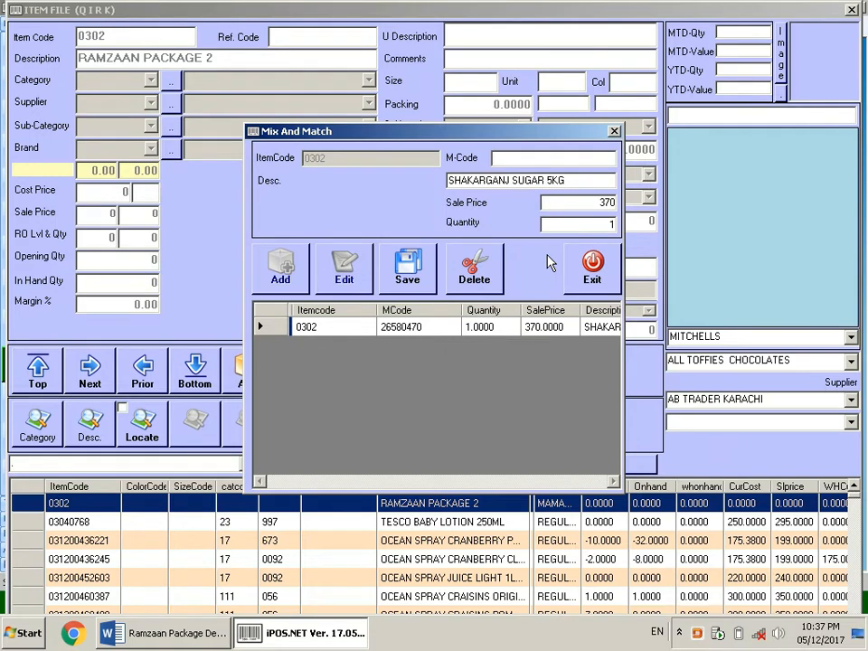
Search the items for "lipton" and choose LIPTON GREEN TEA LEMON 25TB as the next component of RAMZAAN PACKAGE 2.
type("/lipton")
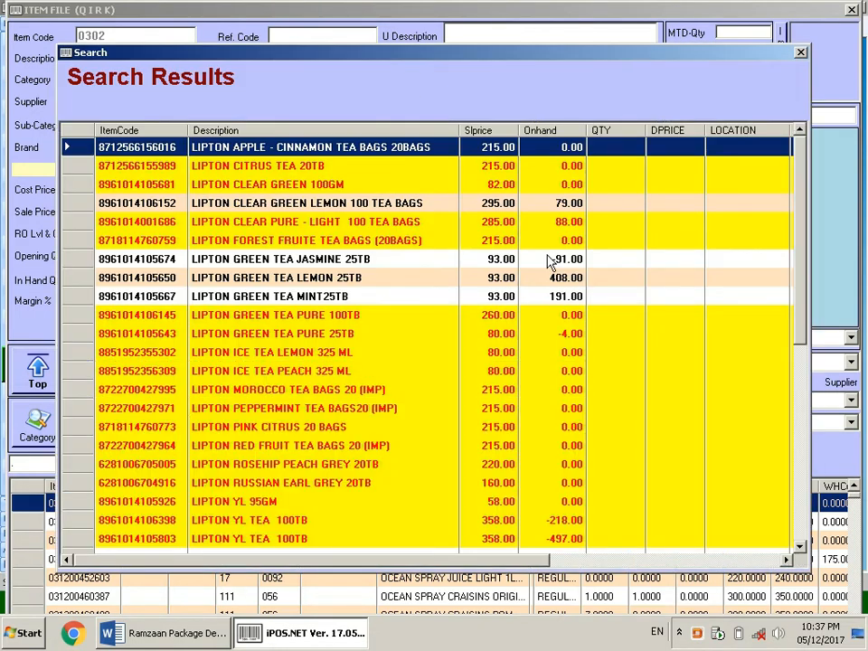
key("Down")
key("Down")
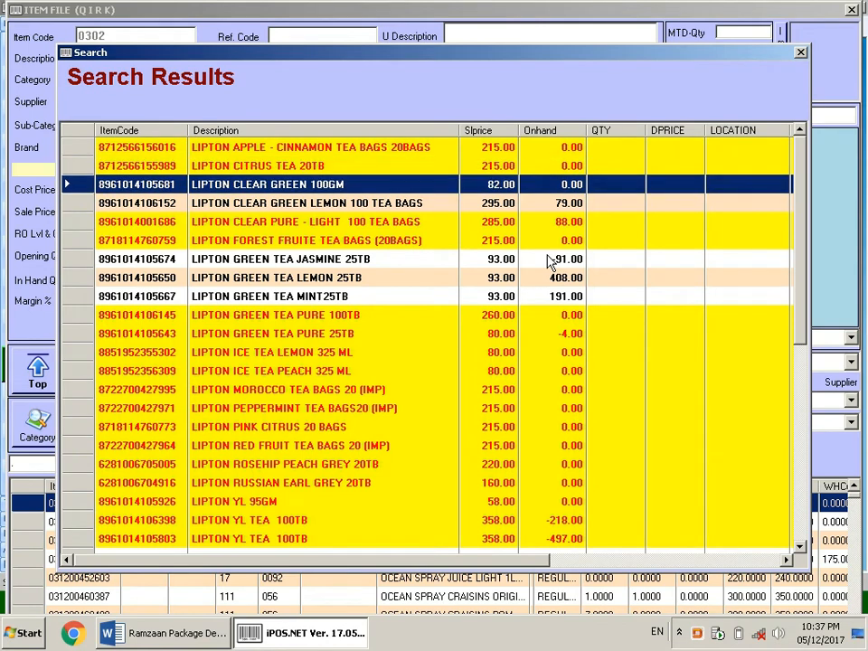
key("Down")
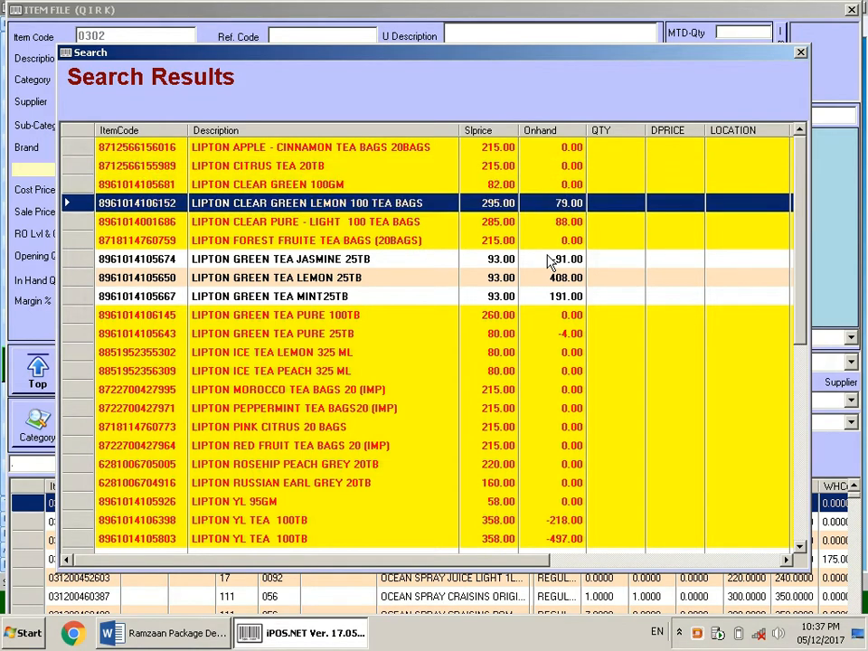
key("Down")
key("Down")
key("Down")
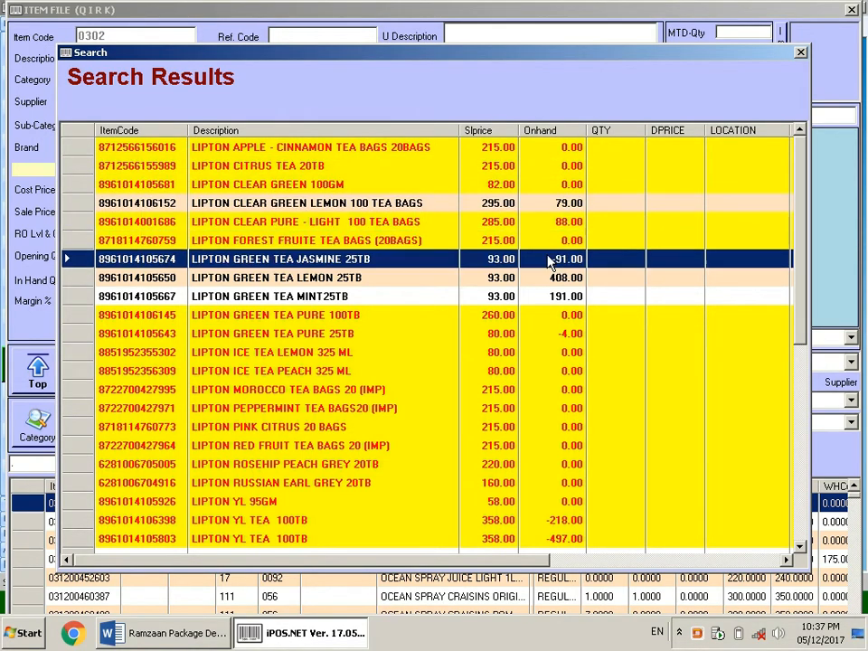
key("Down")
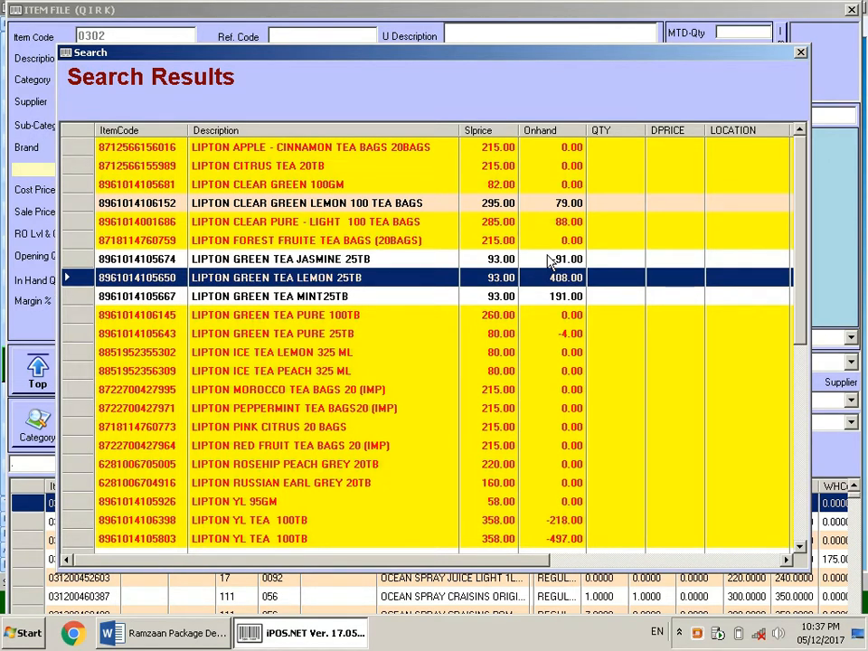
key("Return")
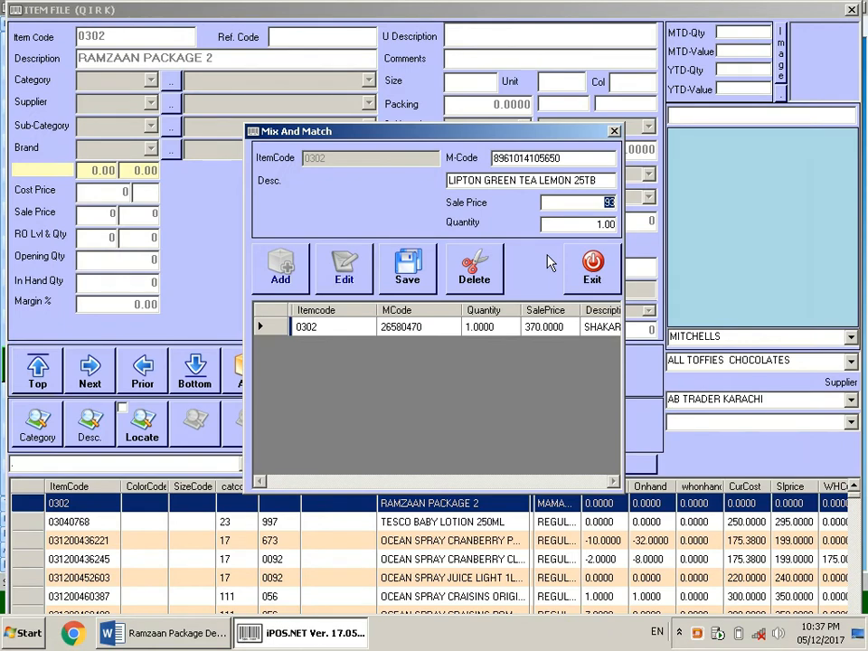
Set the Lipton green tea component's sale price to 90, accept quantity 1, save it, and close the item file.
type("9")
key("Return")
key("Return")
key("Return")
key("Return")
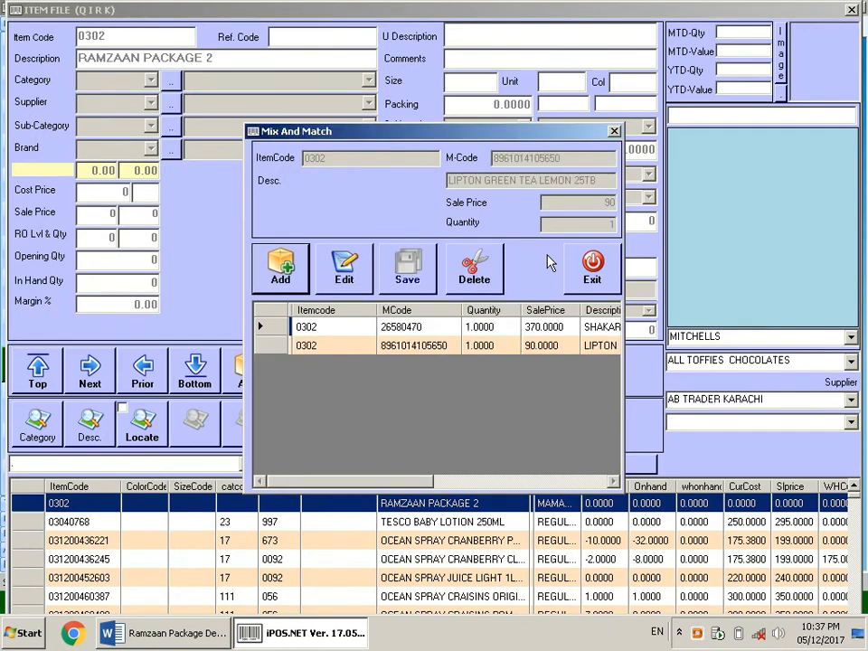
left_click(605, 280)
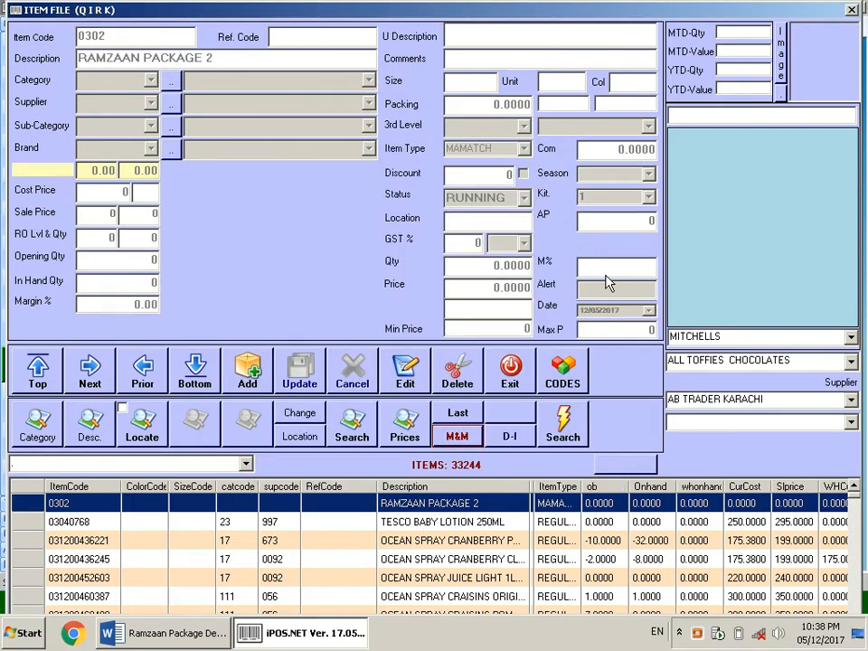
left_click(509, 366)
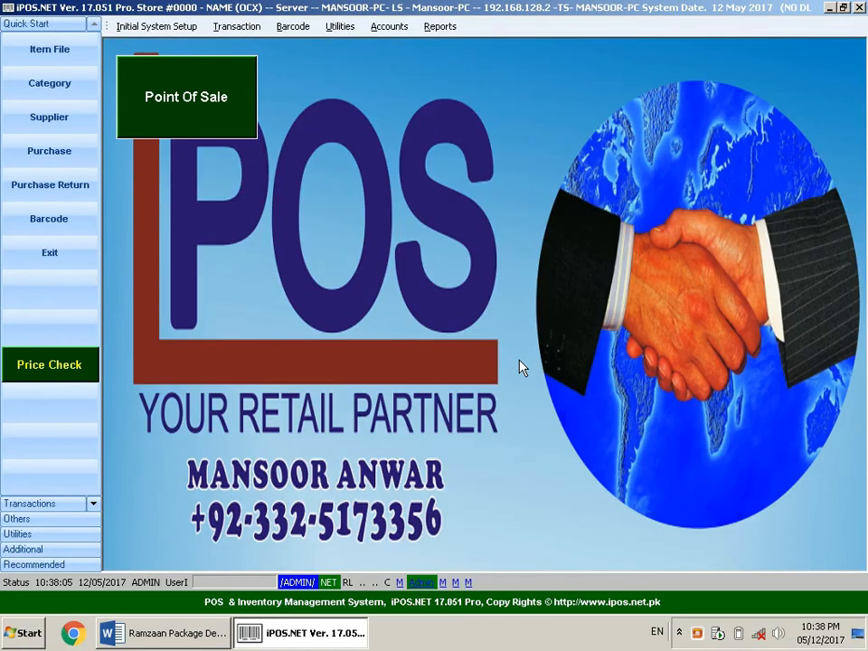
Open the Point Of Sale and log in as user ID POS by entering the password.
key("Return")
key("Down")
key("Return")
type("***")
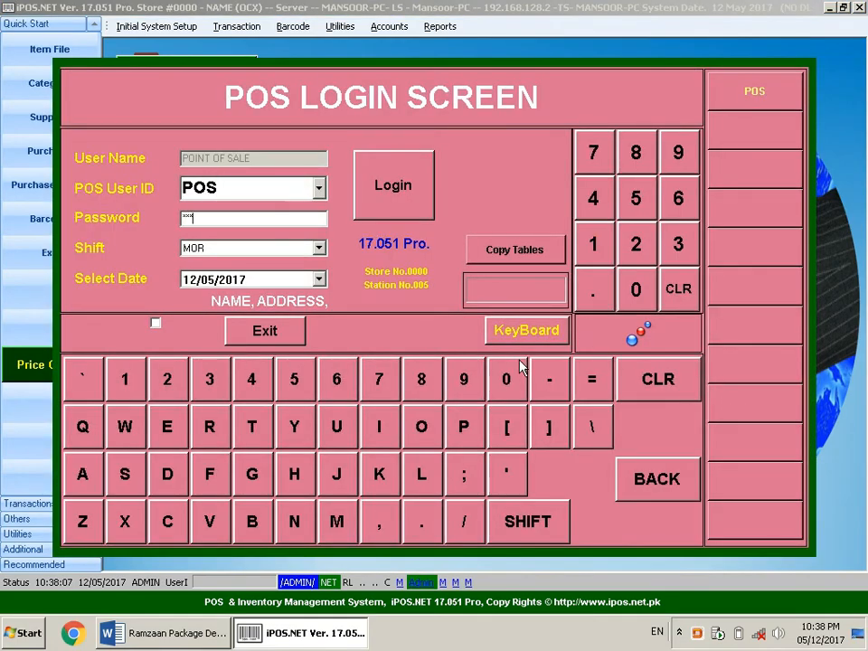
key("Return")
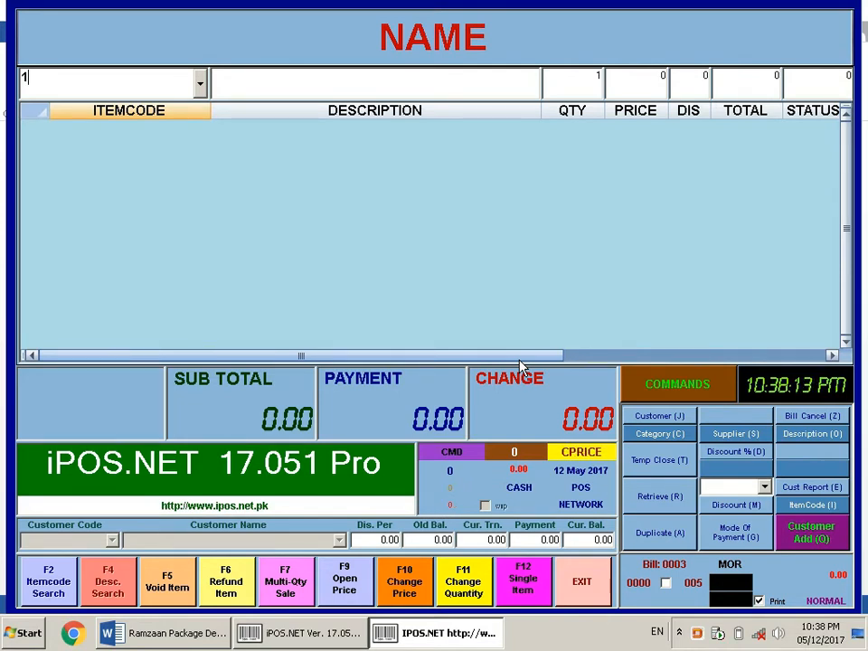
Try to sell package 0301 directly by its item code, and clear the entry.
type("0301")
key("Return")
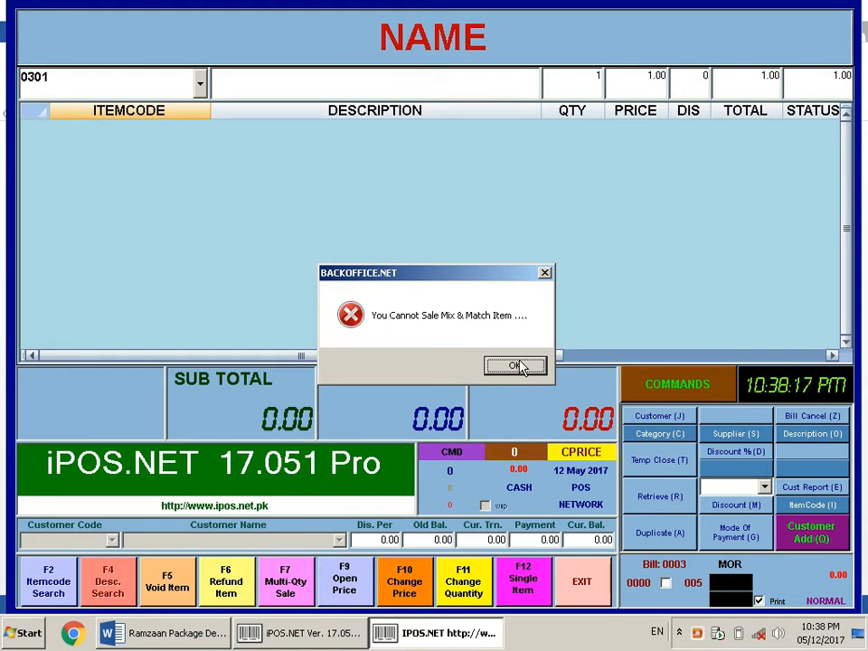
left_click(514, 365)
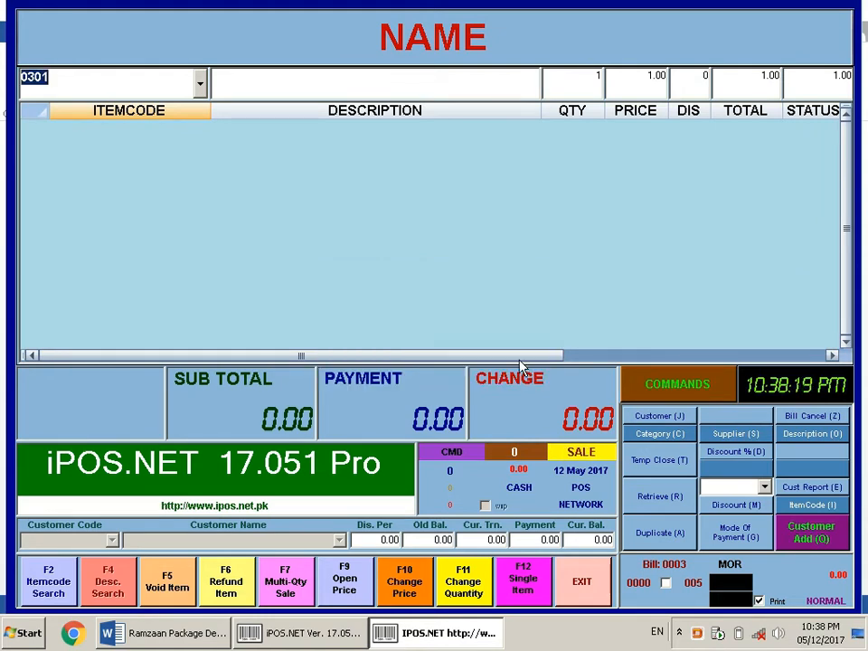
key("BackSpace")
Open the mix-and-match packages, review the components of 0301 and 0302, and generate one 0301 package on the bill.
key("F10")
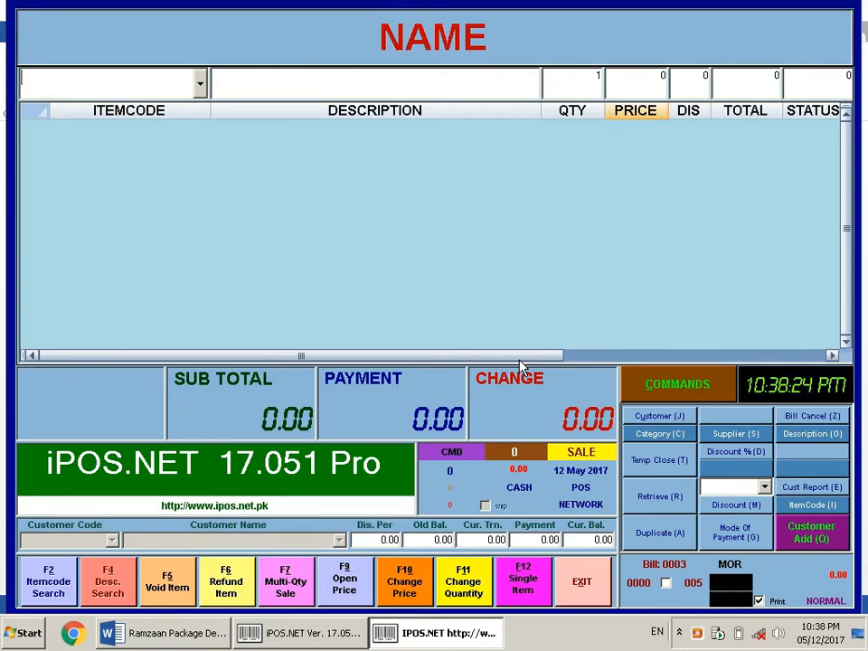
key("alt+m")
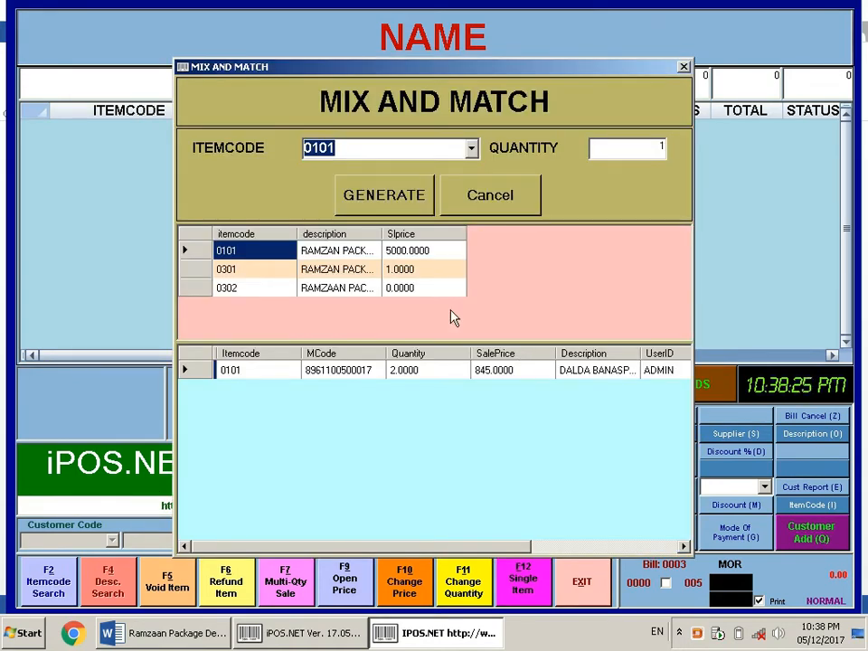
left_click(329, 257)
left_click(328, 268)
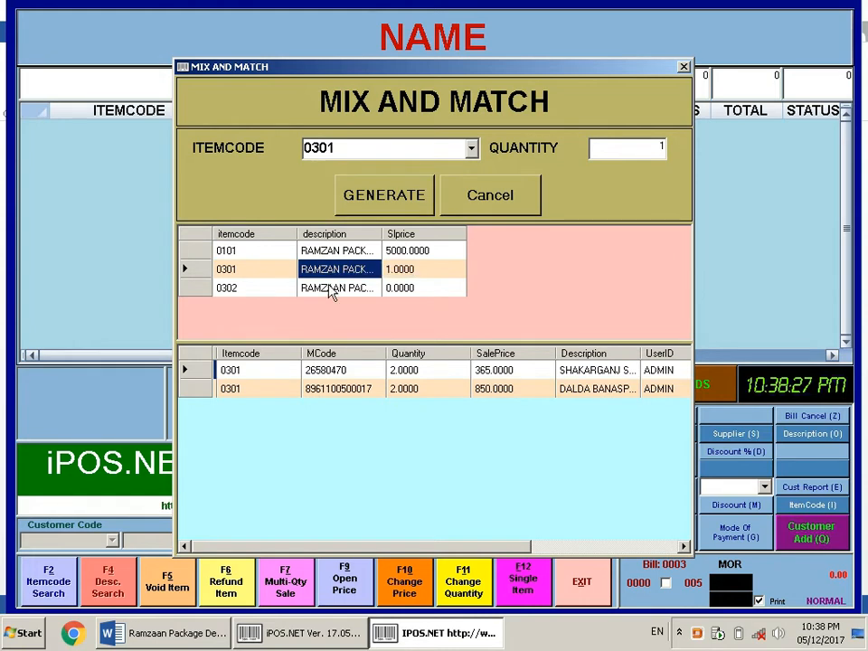
left_click(333, 287)
left_click(328, 268)
left_click(327, 287)
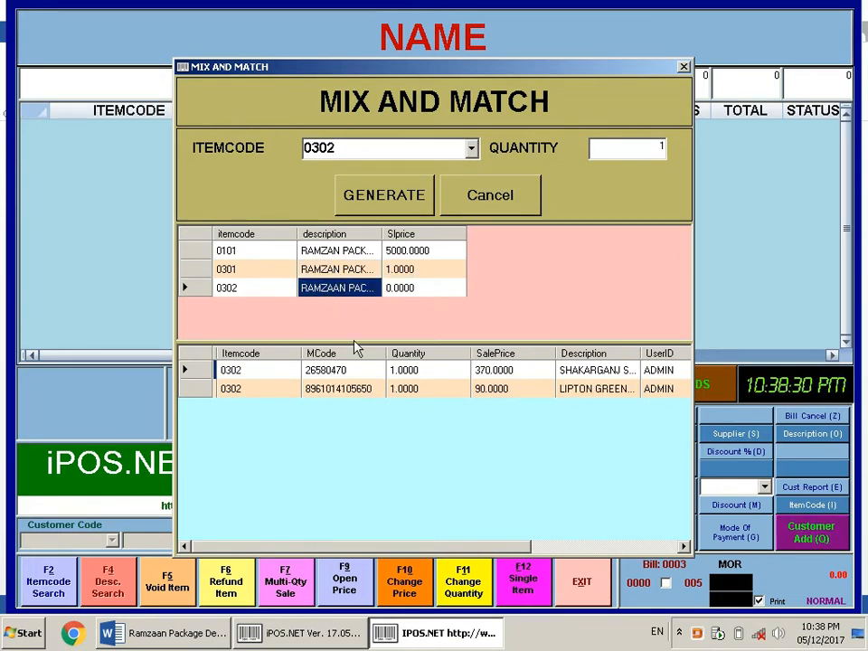
left_click(331, 269)
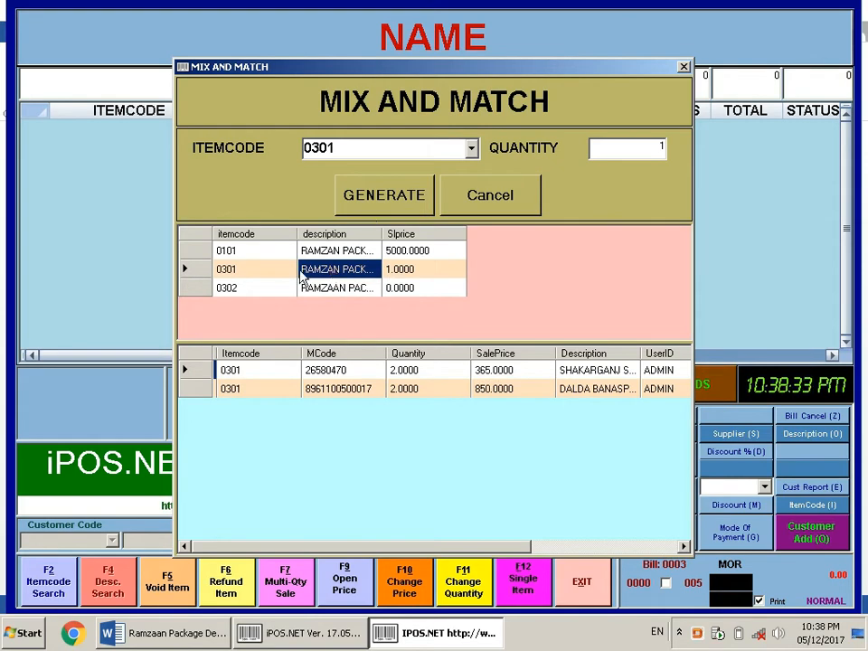
left_click(378, 192)
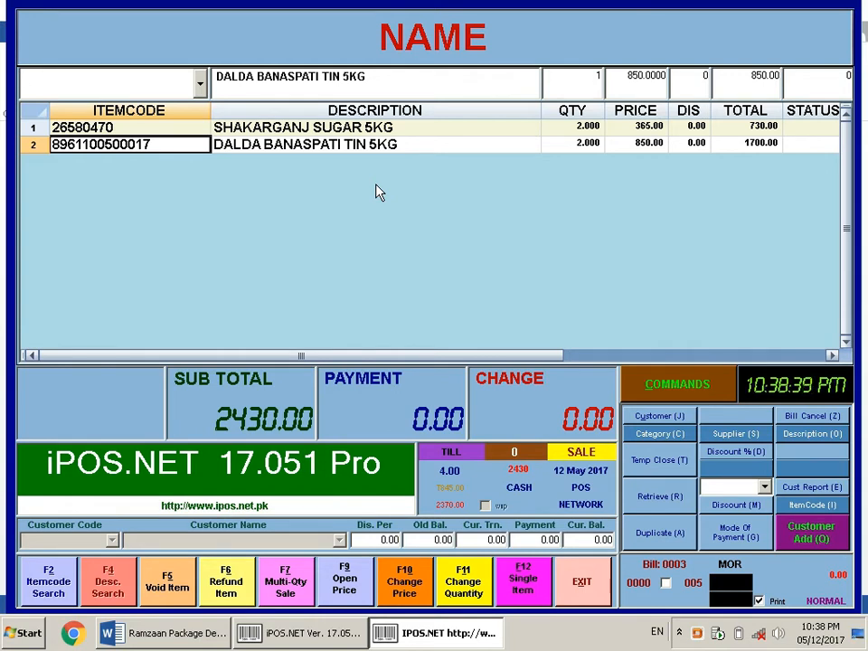
Switch off bill printing and complete the package 0301 sale with a payment of 5000.
key("Return")
type("5000")
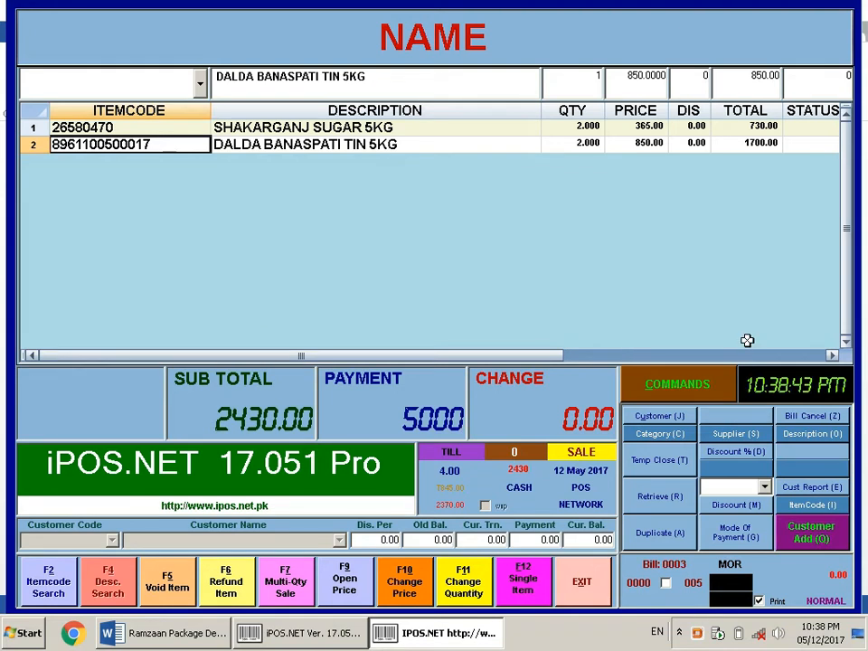
left_click(757, 601)
left_click(298, 337)
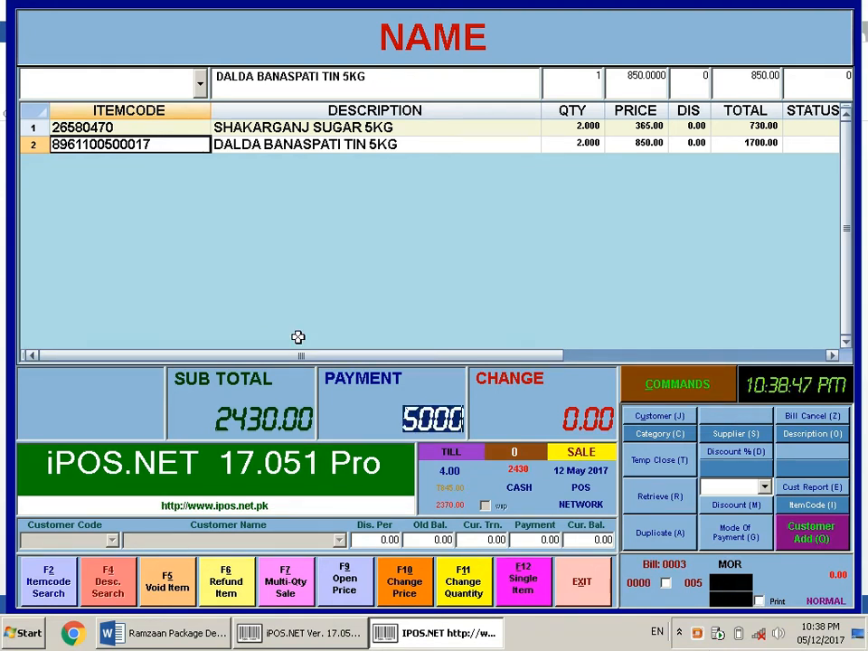
key("Return")
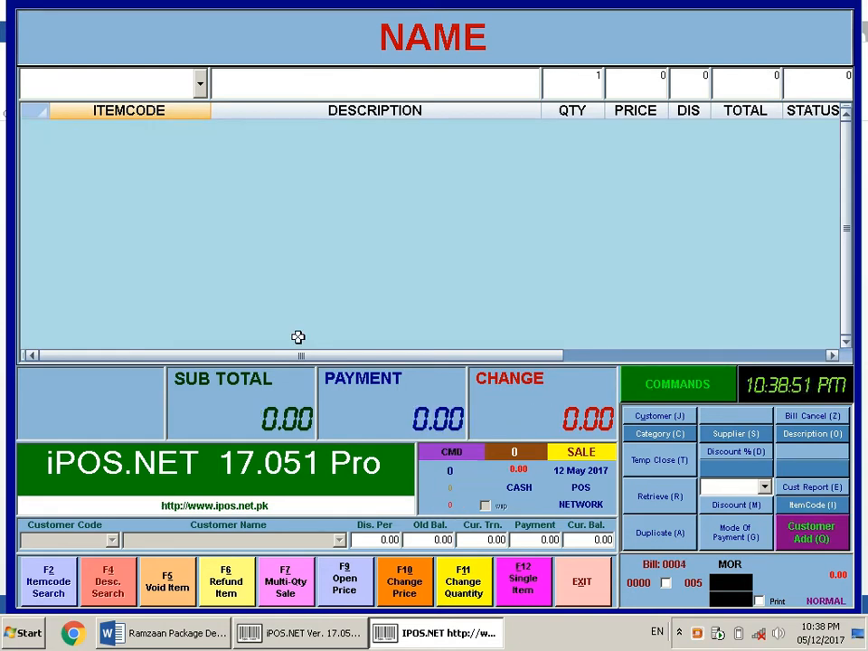
Generate mix-and-match package 0302 on the new bill with quantity 2.
key("F8")
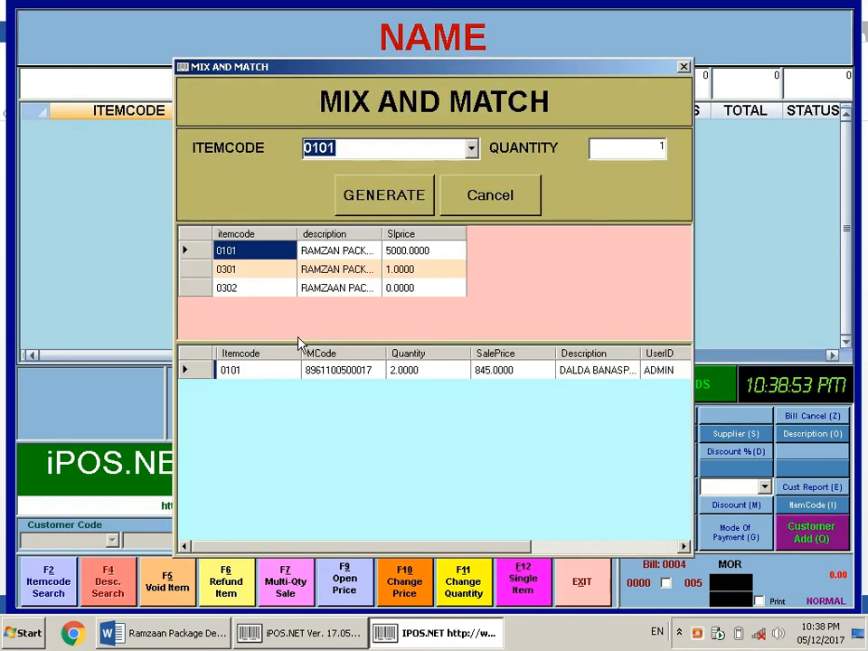
left_click(348, 268)
left_click(352, 290)
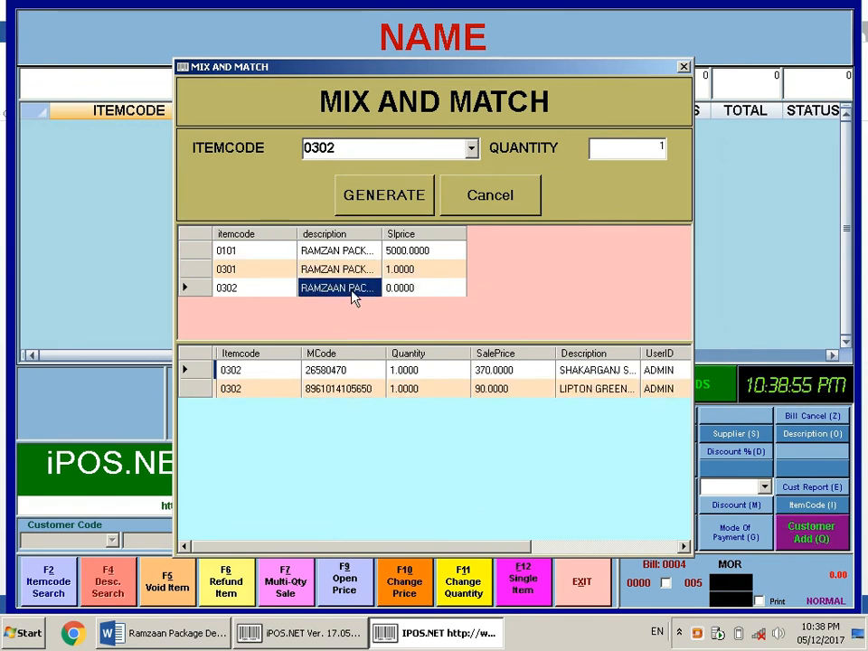
left_click(651, 146)
key("BackSpace")
type("2")
left_click(358, 200)
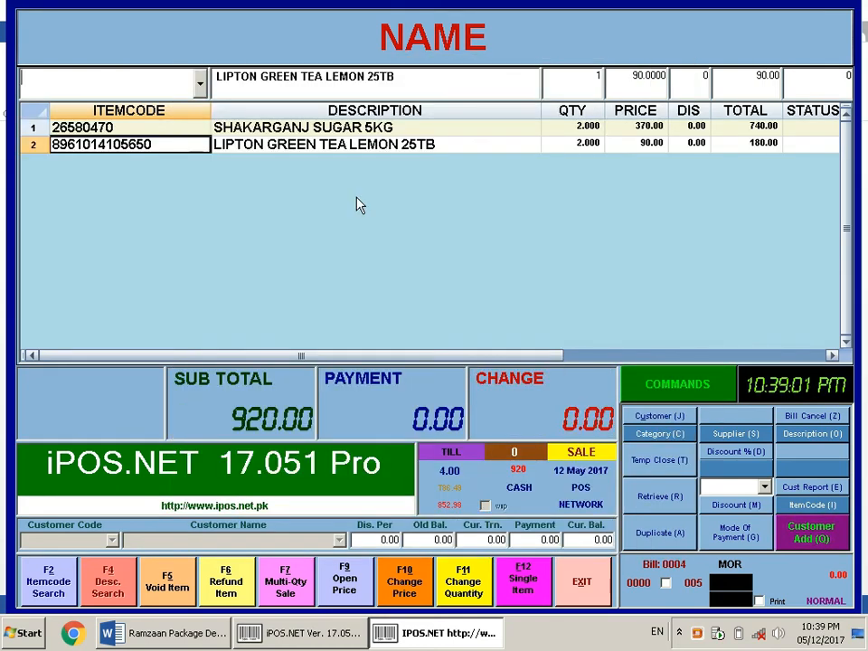
Check the quantities of both package 0302 components and complete the sale with a payment of 1000.
left_click(575, 126)
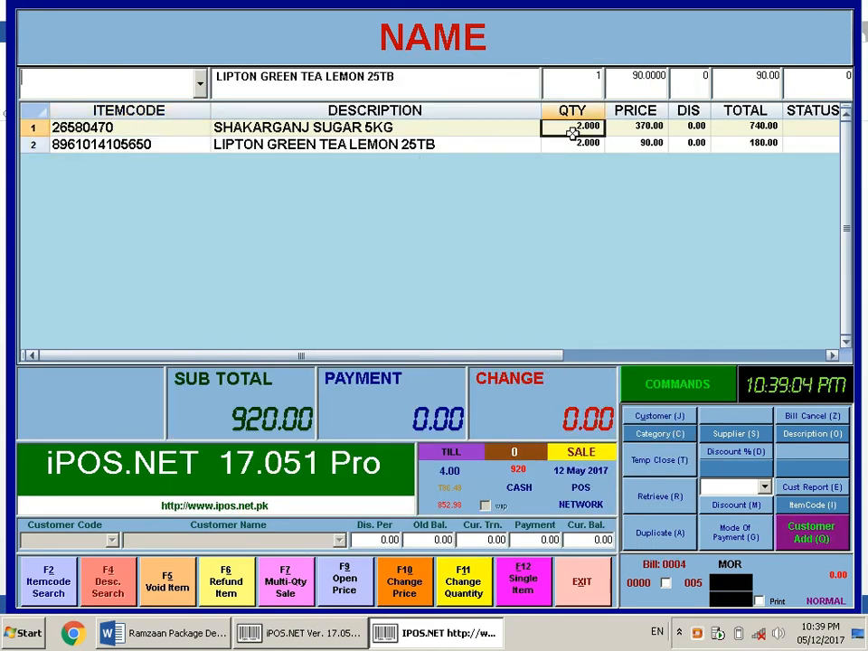
left_click(583, 145)
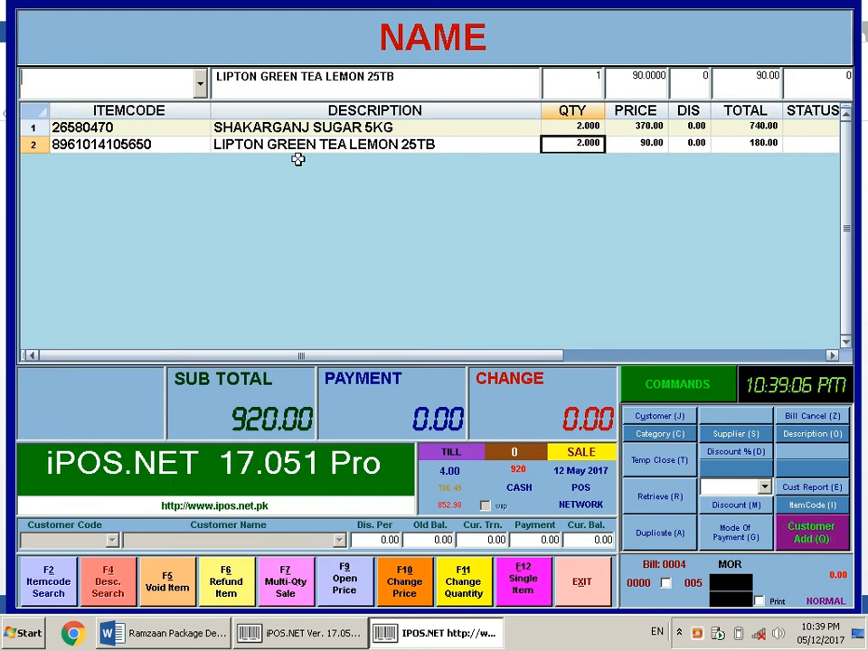
key("Return")
type("1000")
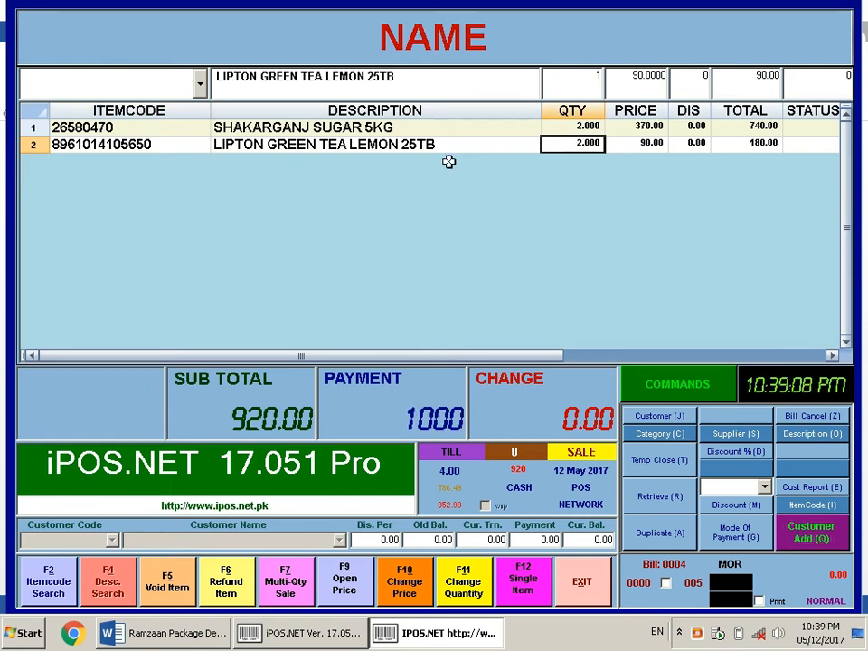
key("Return")
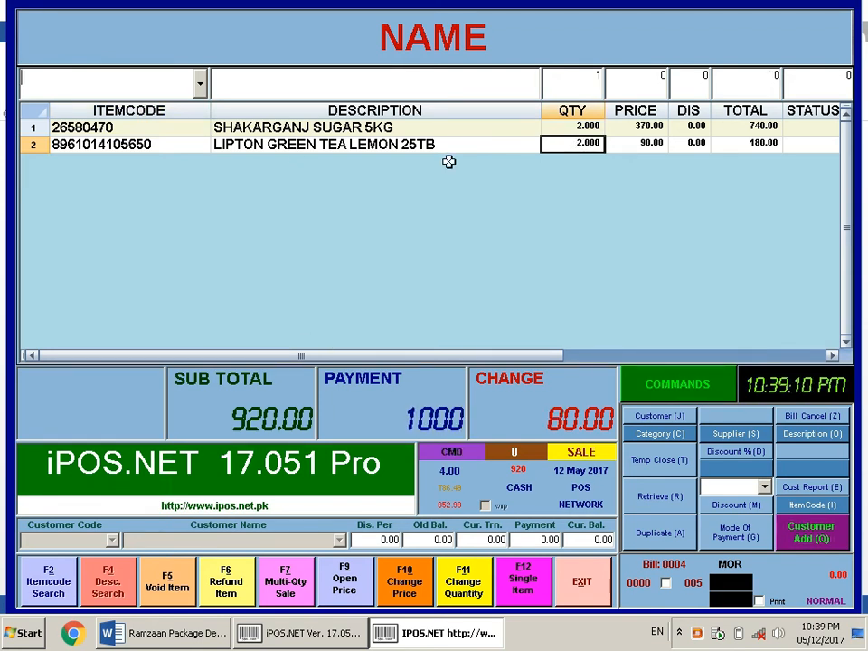